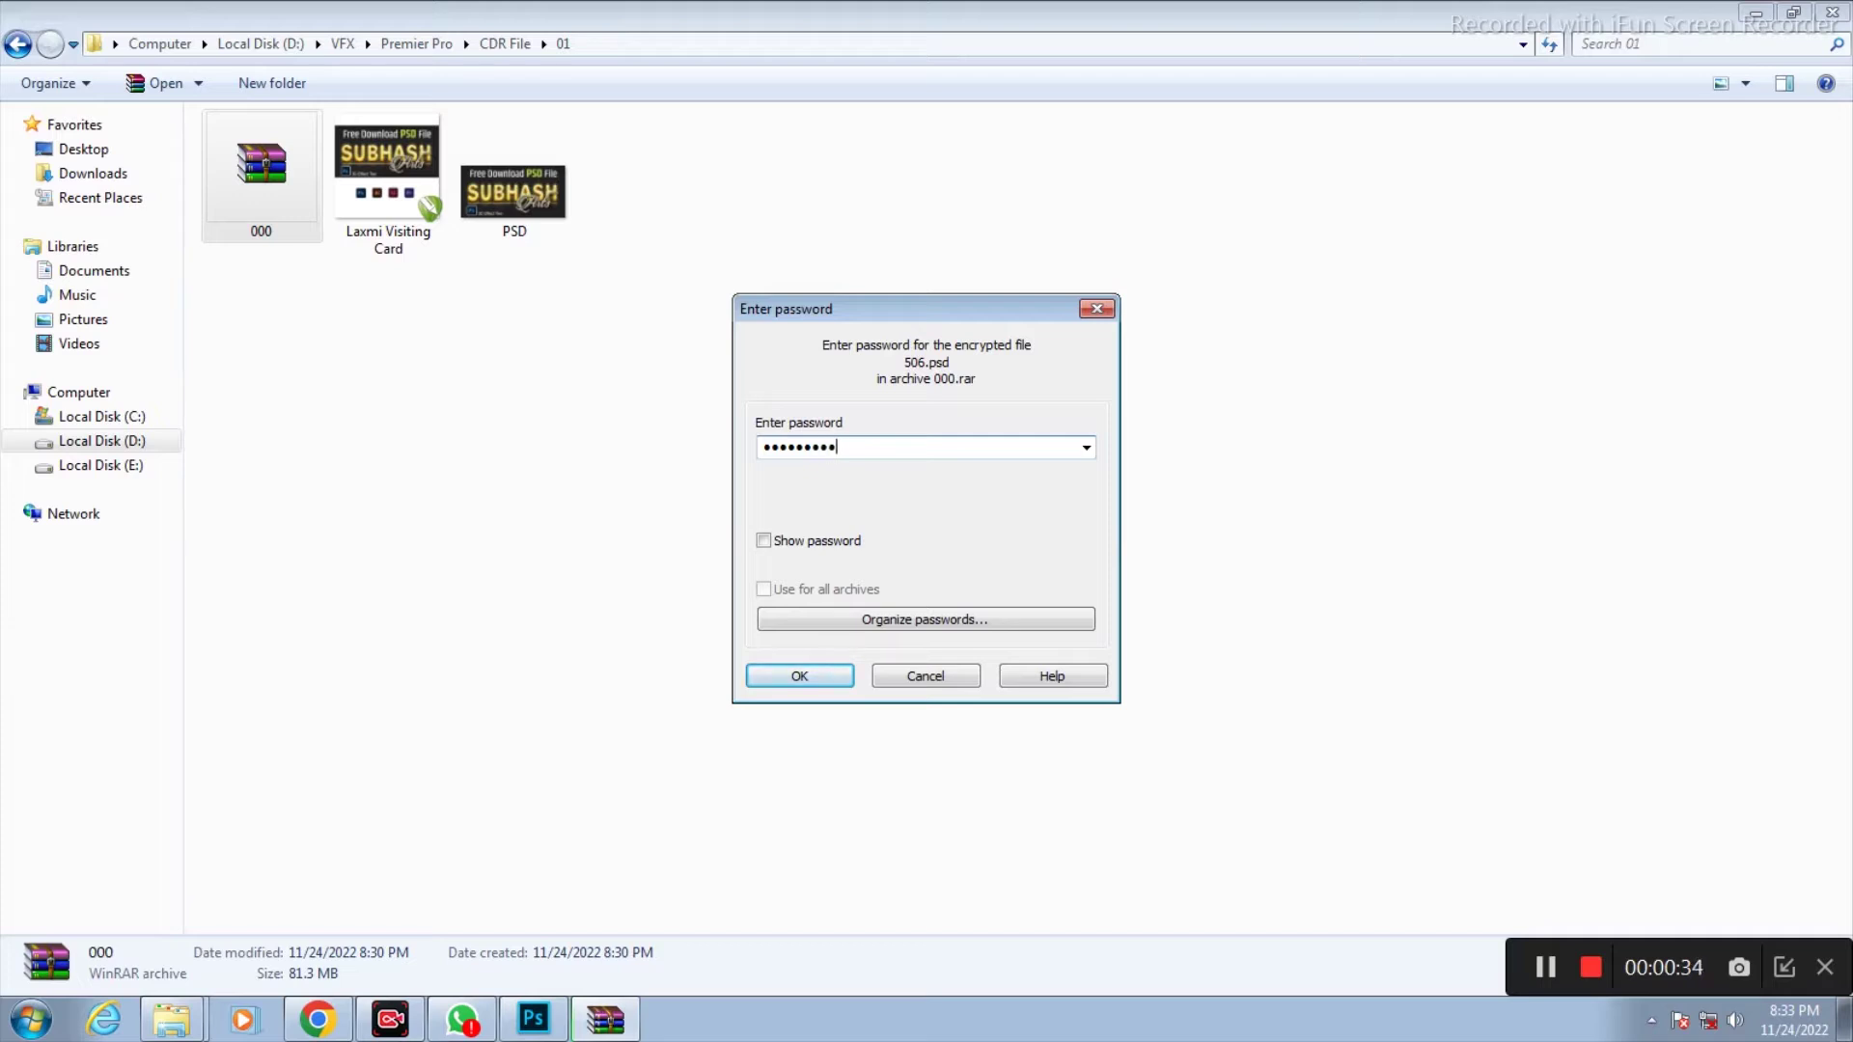
Finish extracting the password-protected archive 000 into the folder and open the extracted 506 file in Photoshop
{"action": "left_click", "coordinate": [807, 677]}
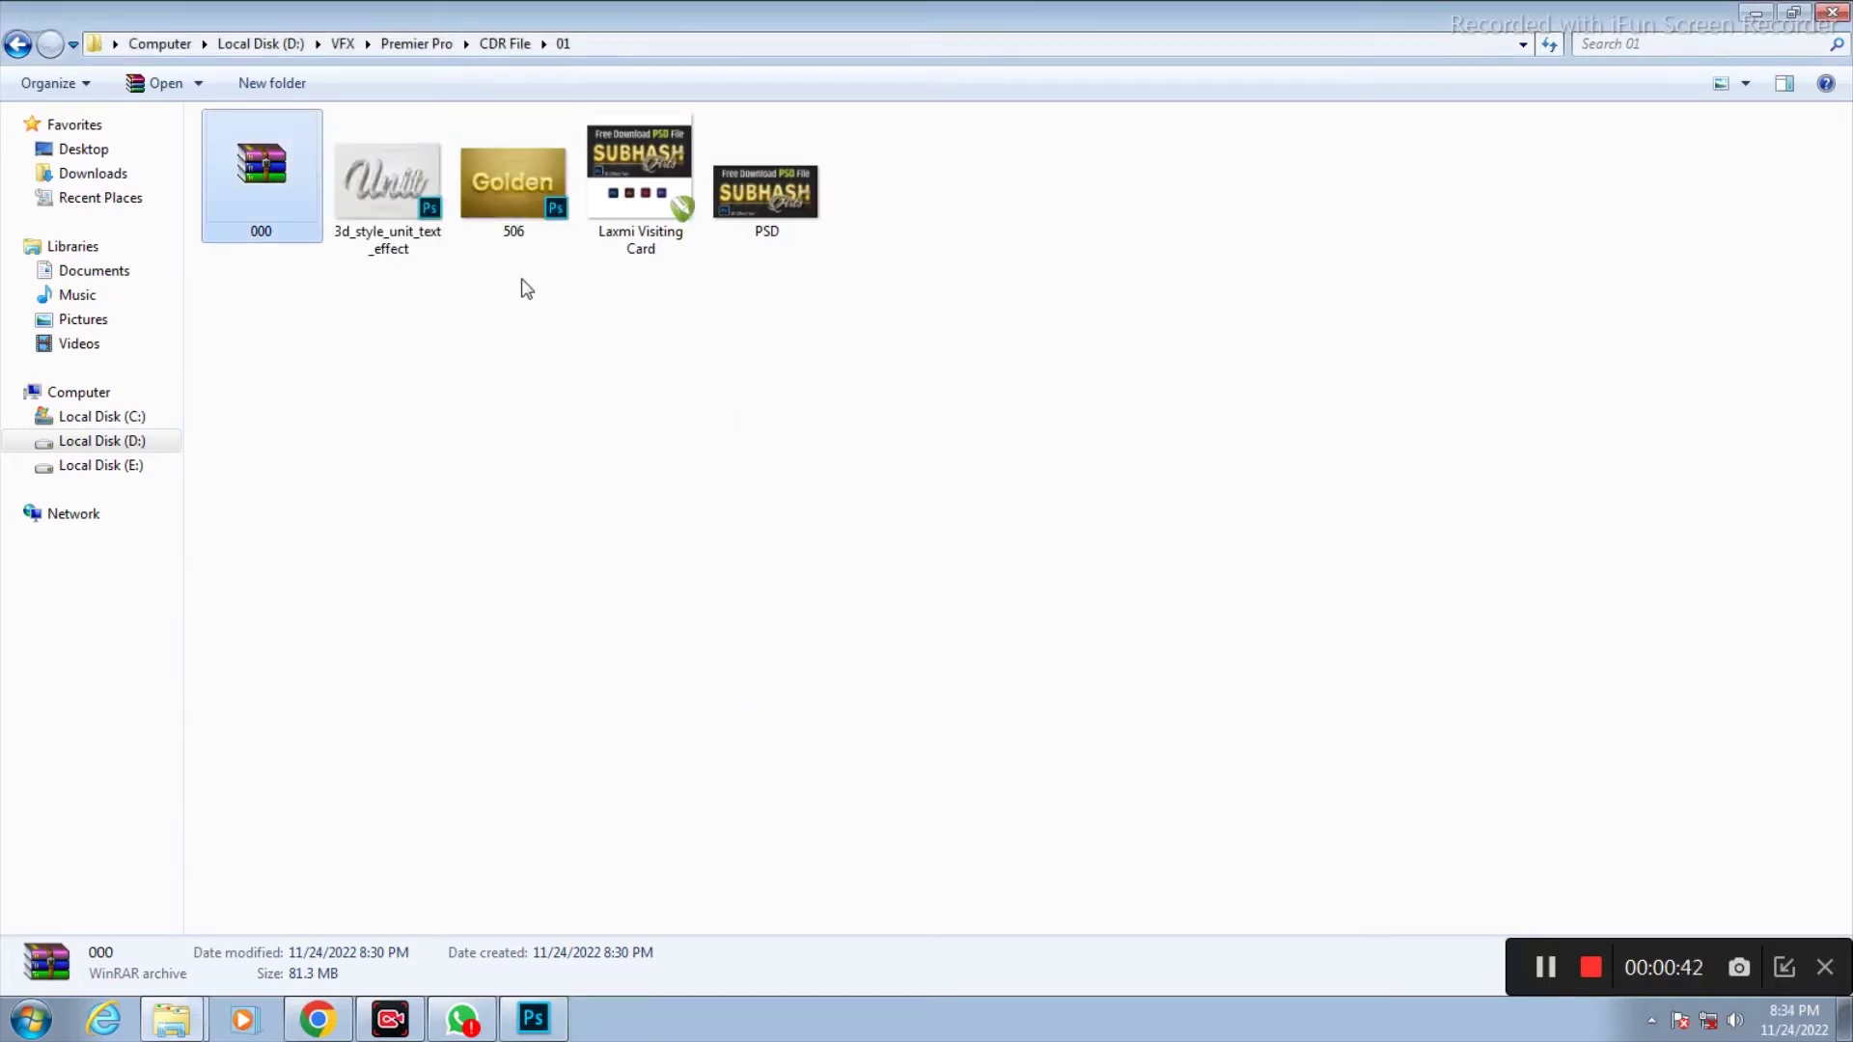
{"action": "left_click", "coordinate": [521, 227]}
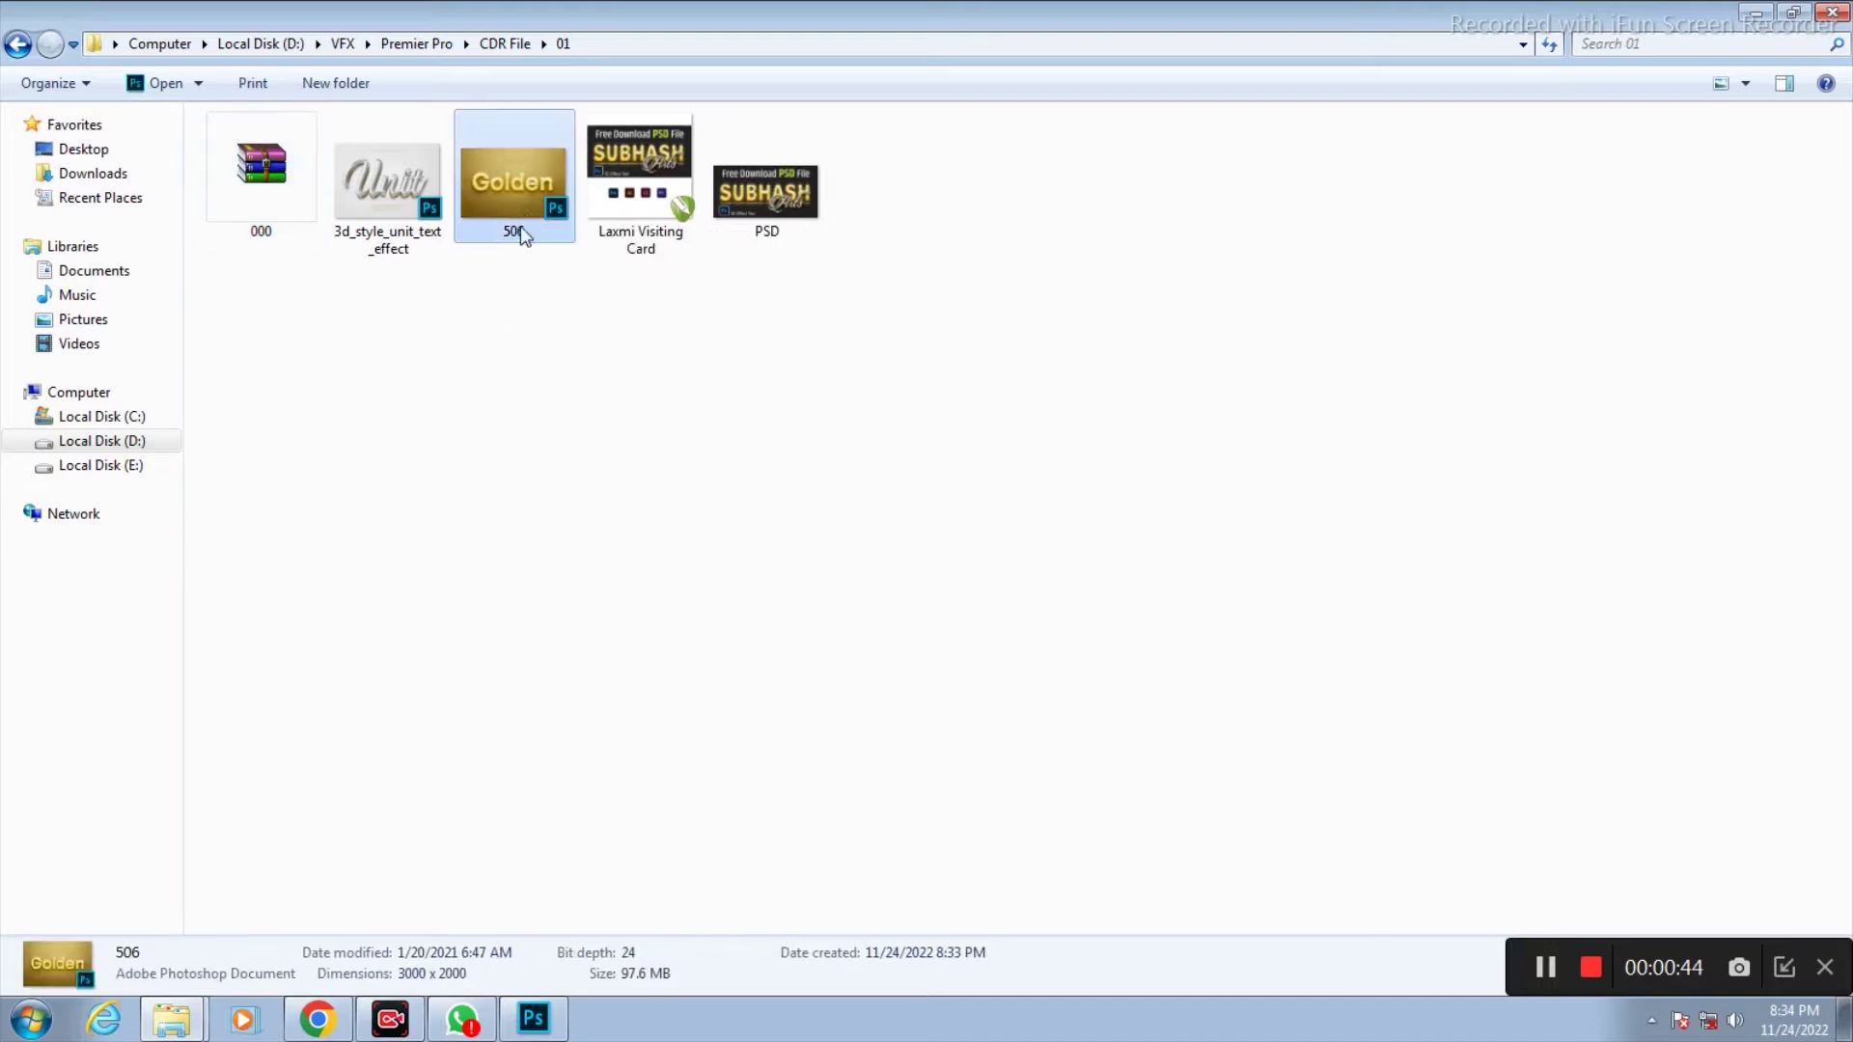
{"action": "left_click_drag", "start_coordinate": [525, 209], "coordinate": [626, 681]}
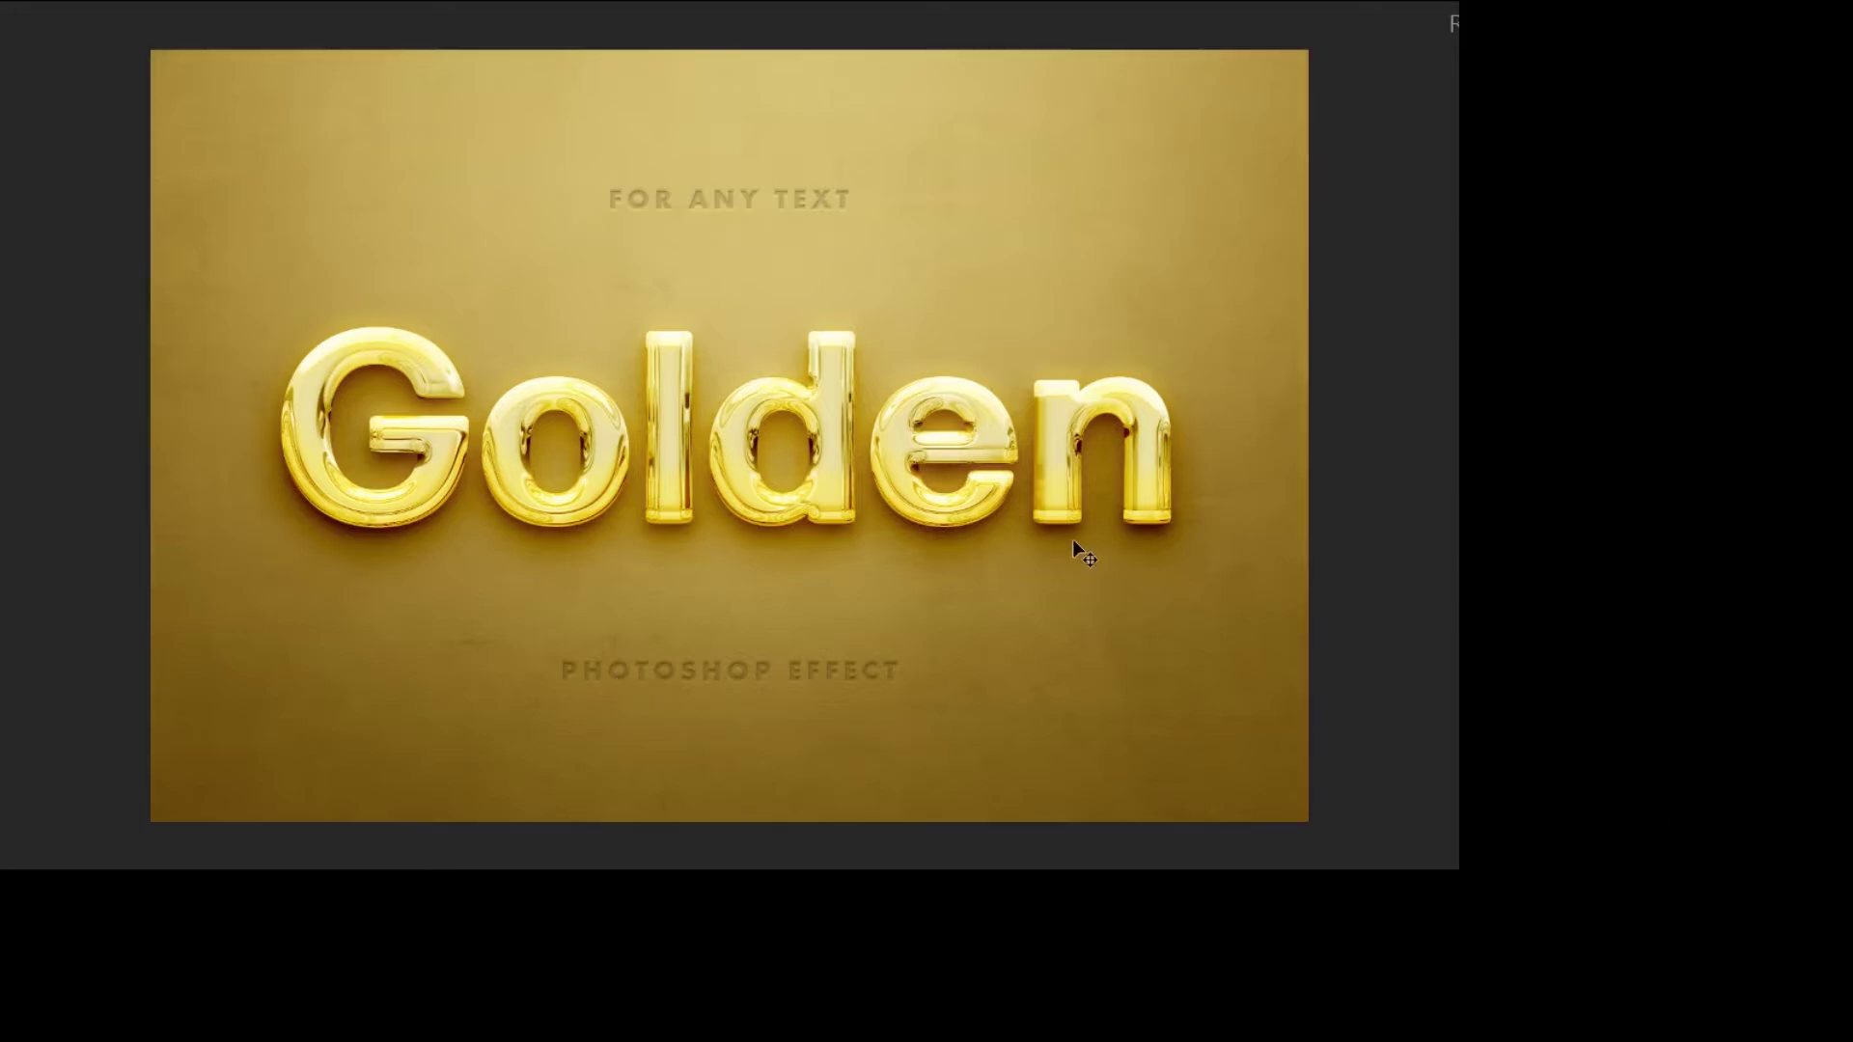
Replace the word Golden in the Your Text Here layer with the first name, accepting the font substitution
{"action": "double_click", "coordinate": [1650, 811]}
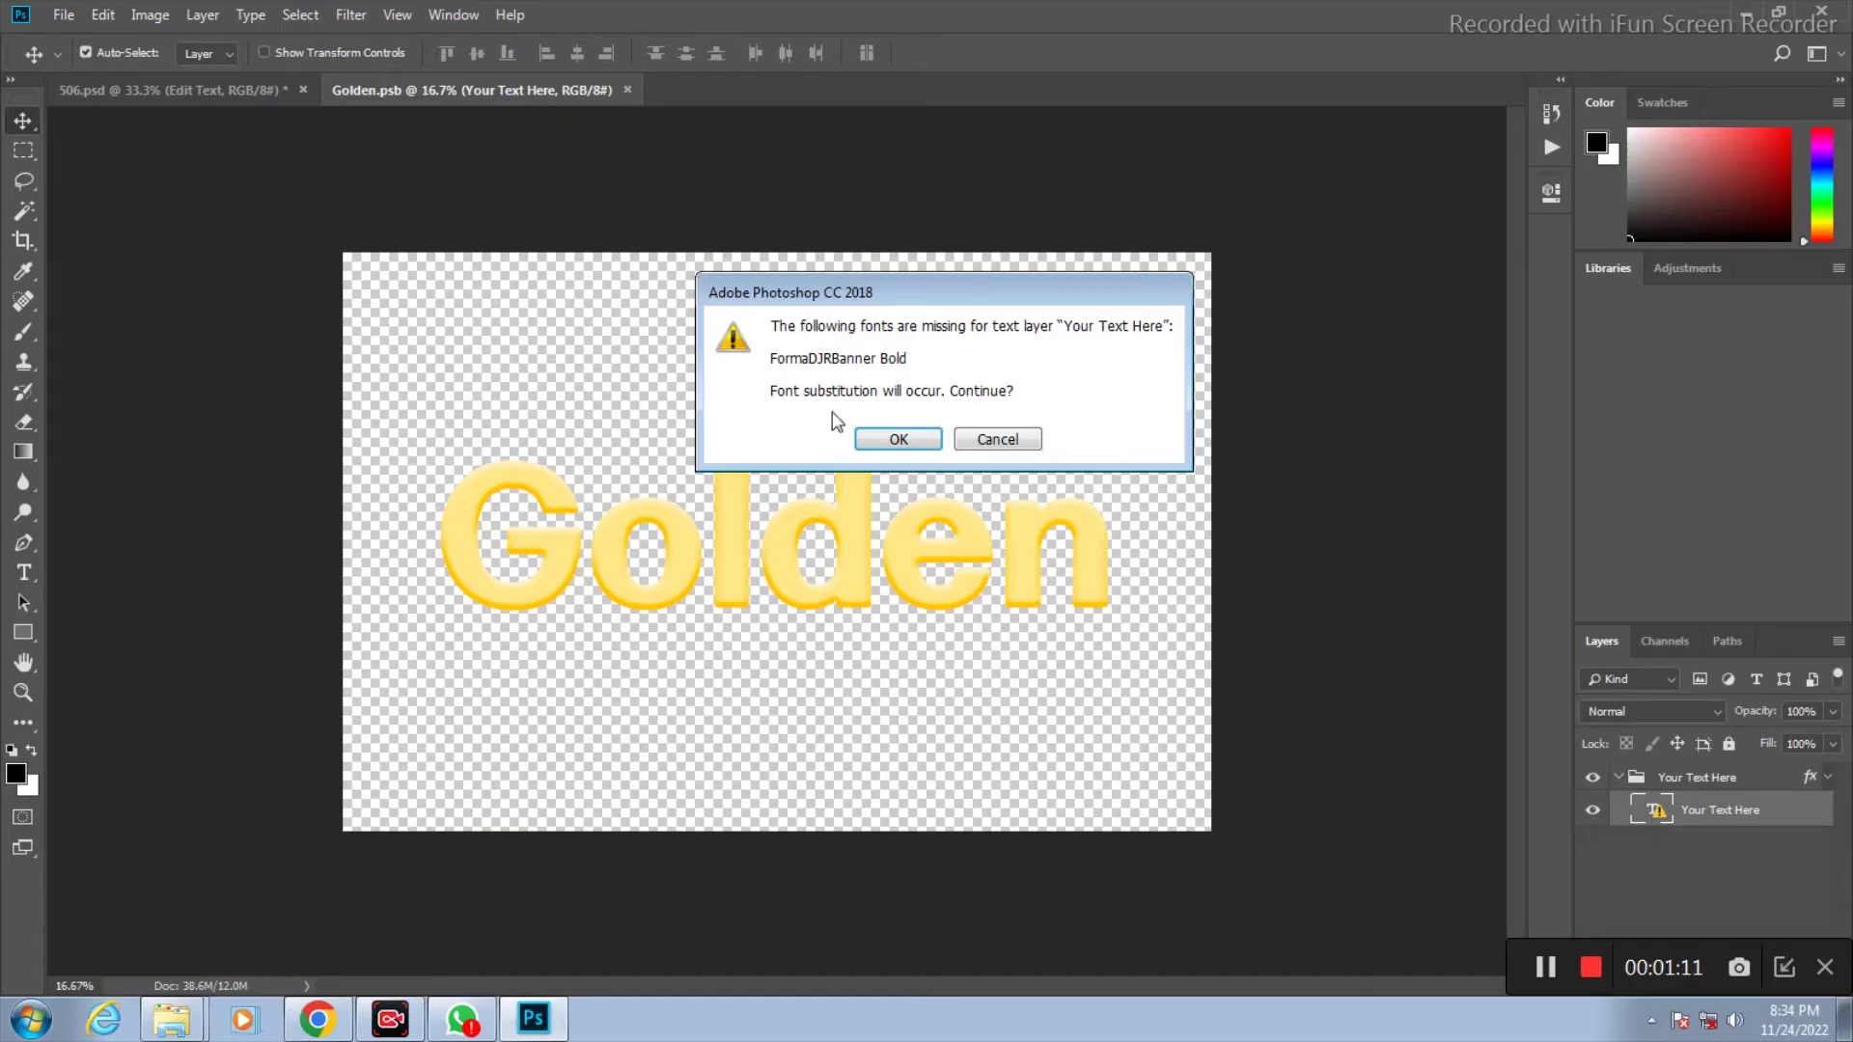
{"action": "left_click", "coordinate": [884, 441]}
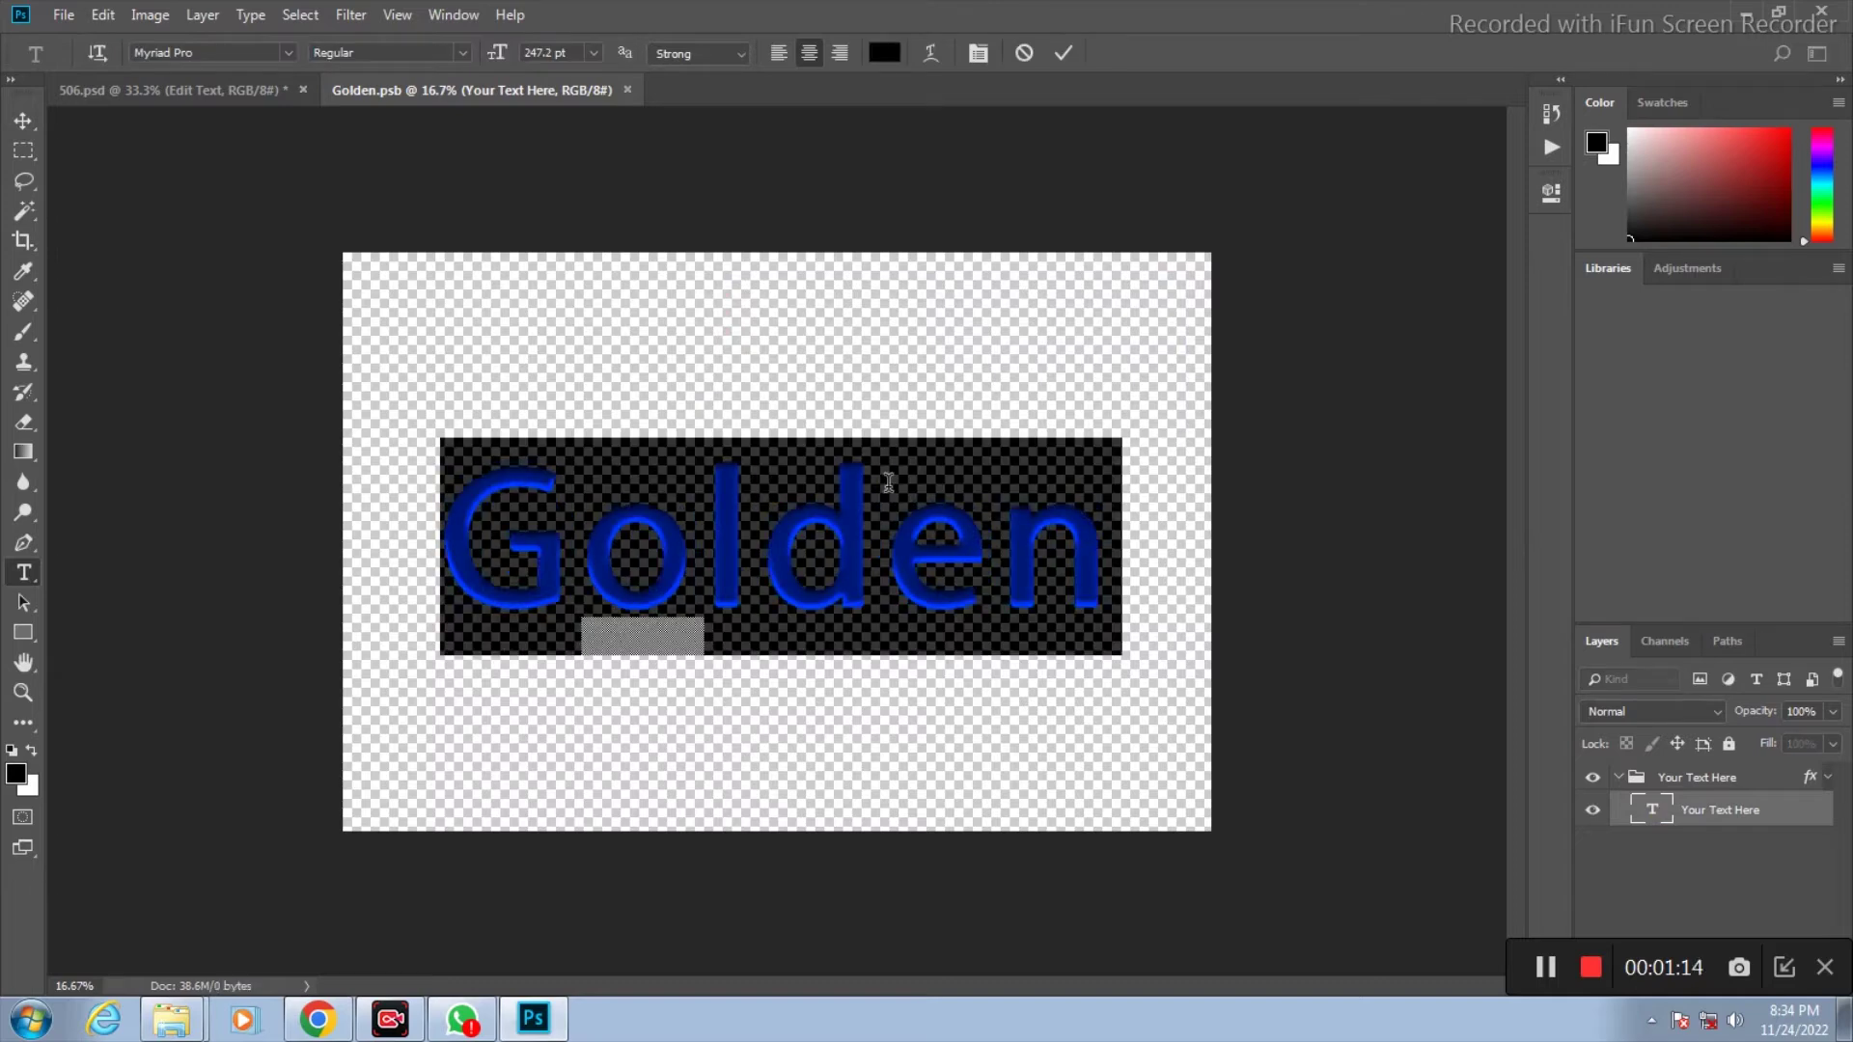
{"action": "type", "text": "S"}
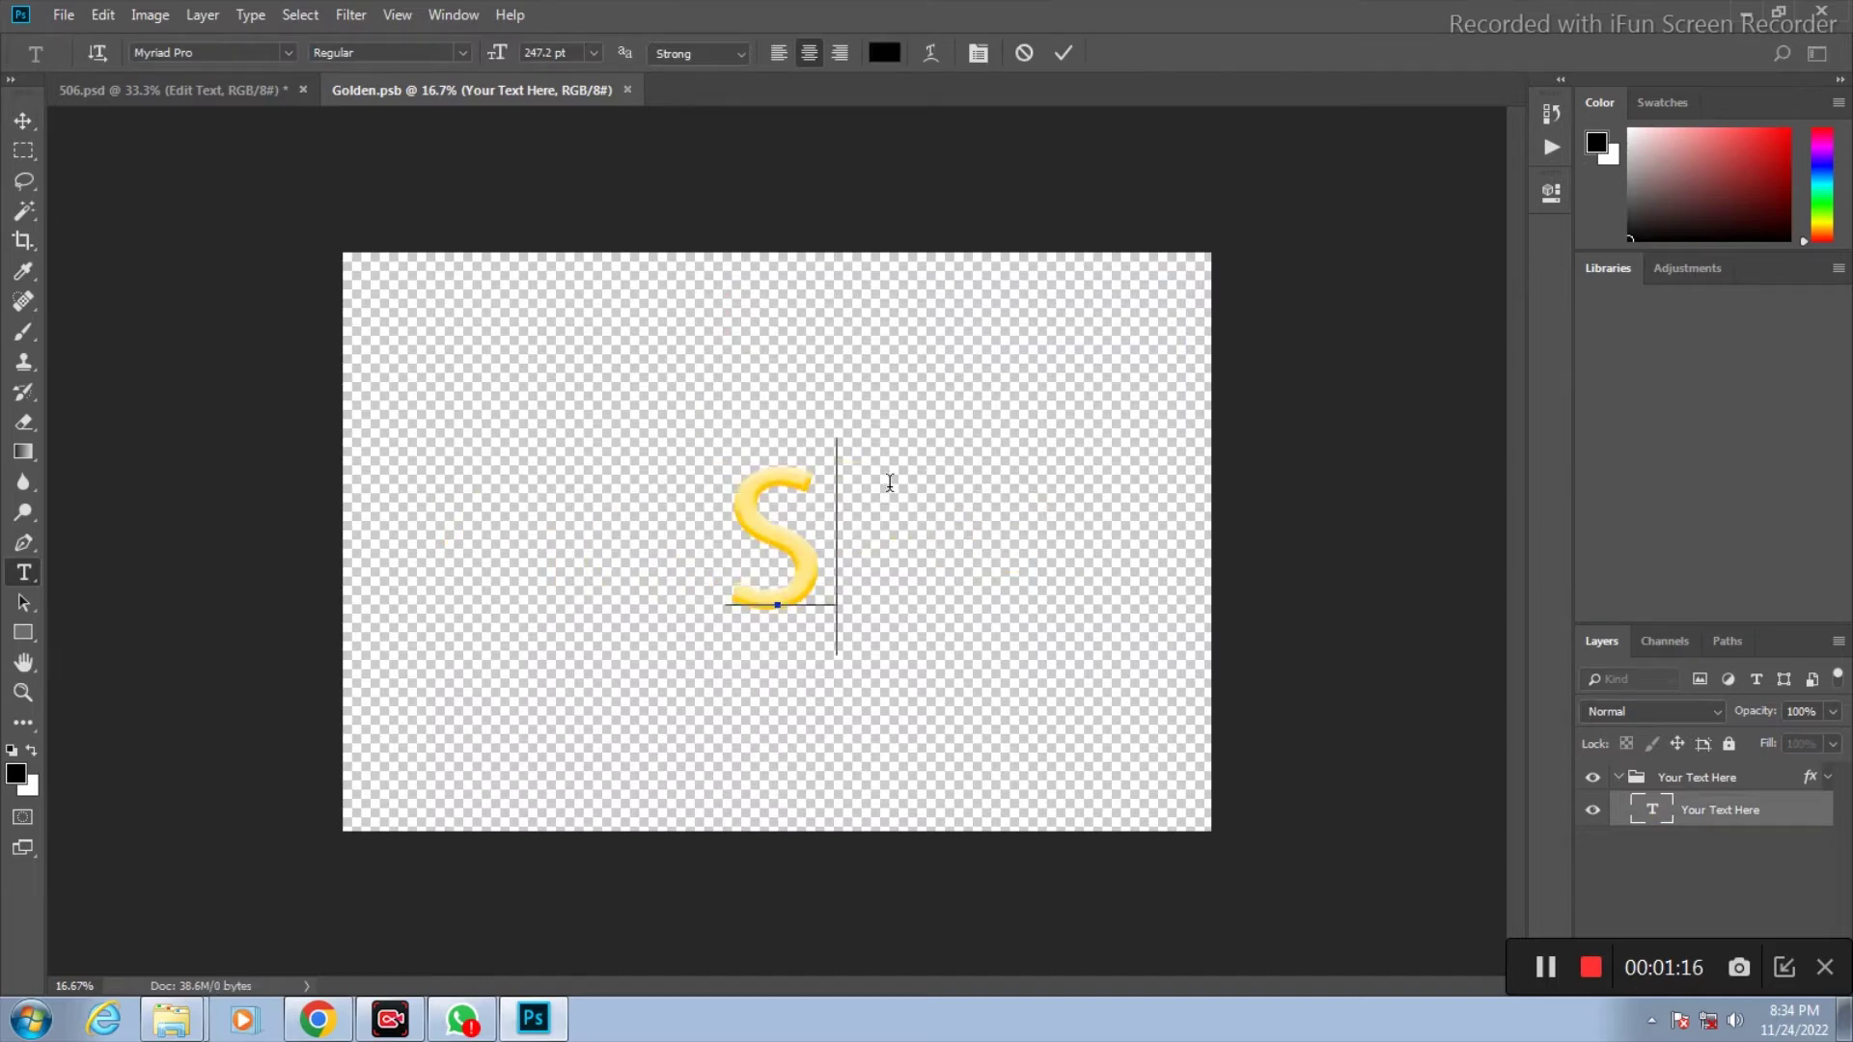
{"action": "type", "text": "ubhash"}
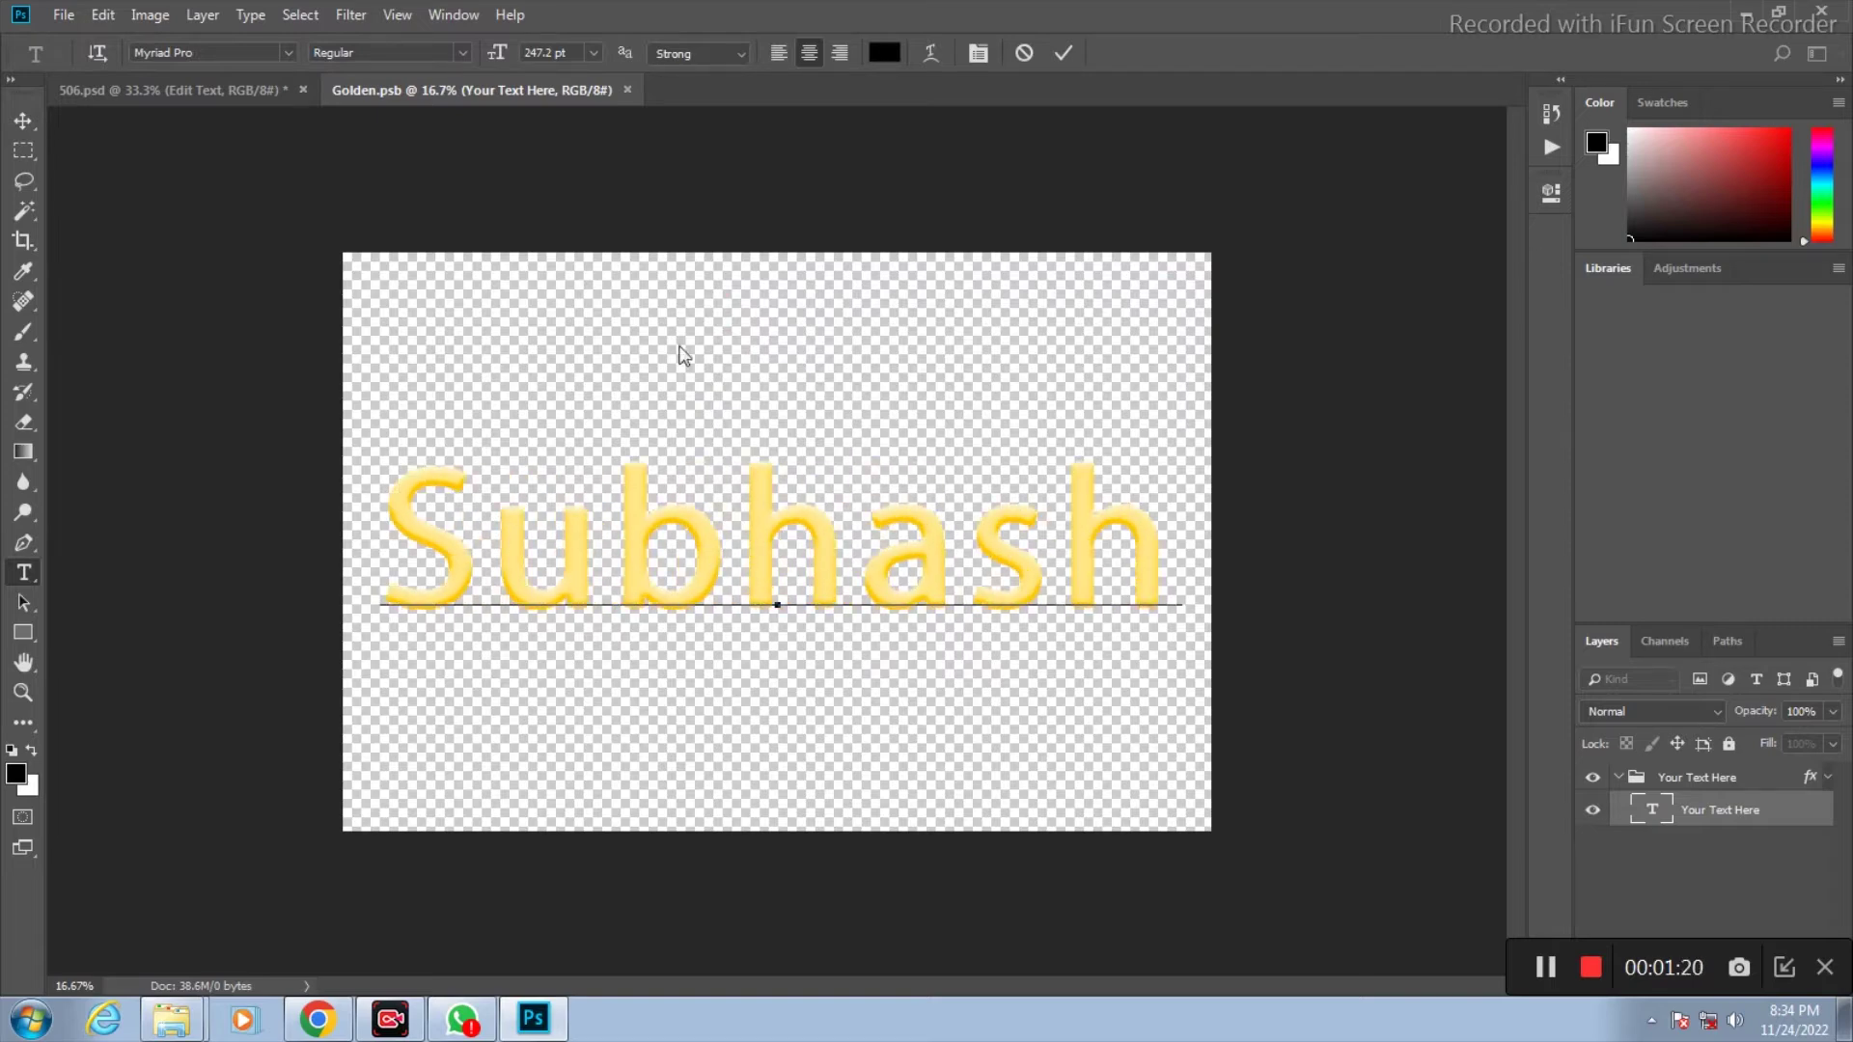
{"action": "left_click", "coordinate": [24, 122]}
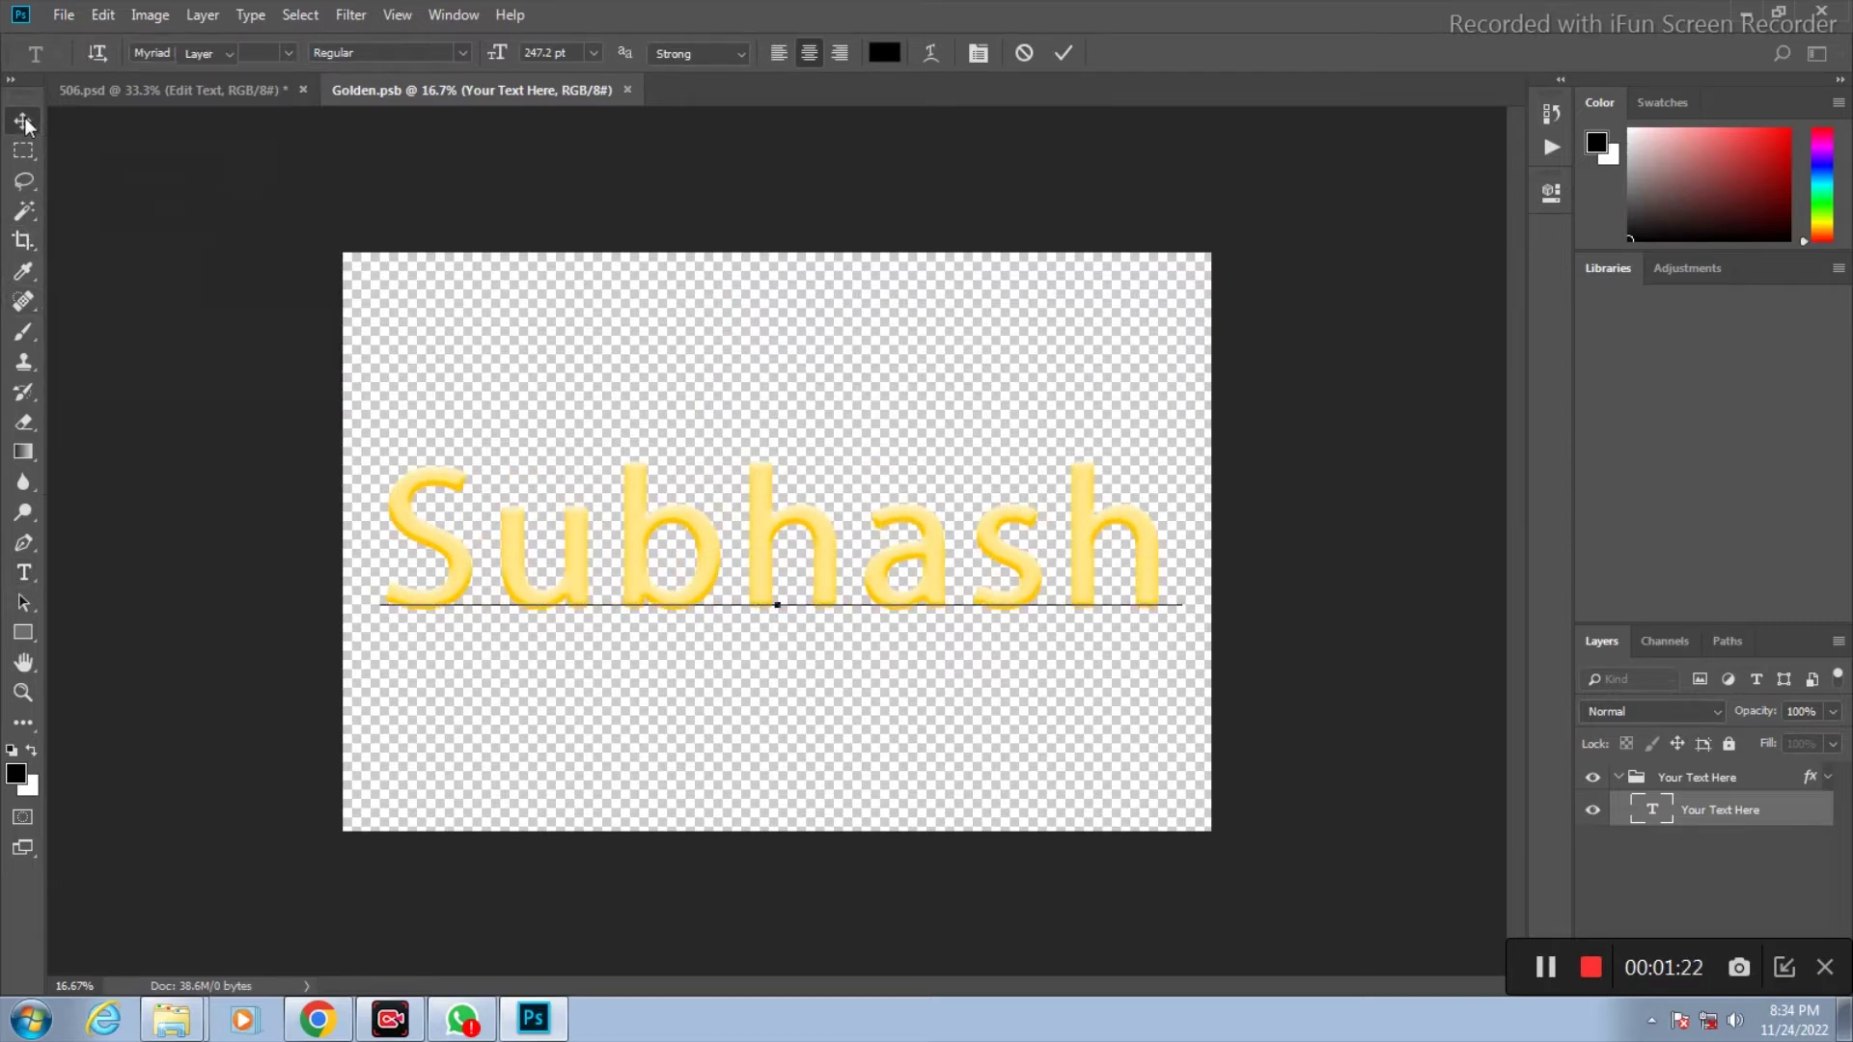
{"action": "left_click", "coordinate": [24, 573]}
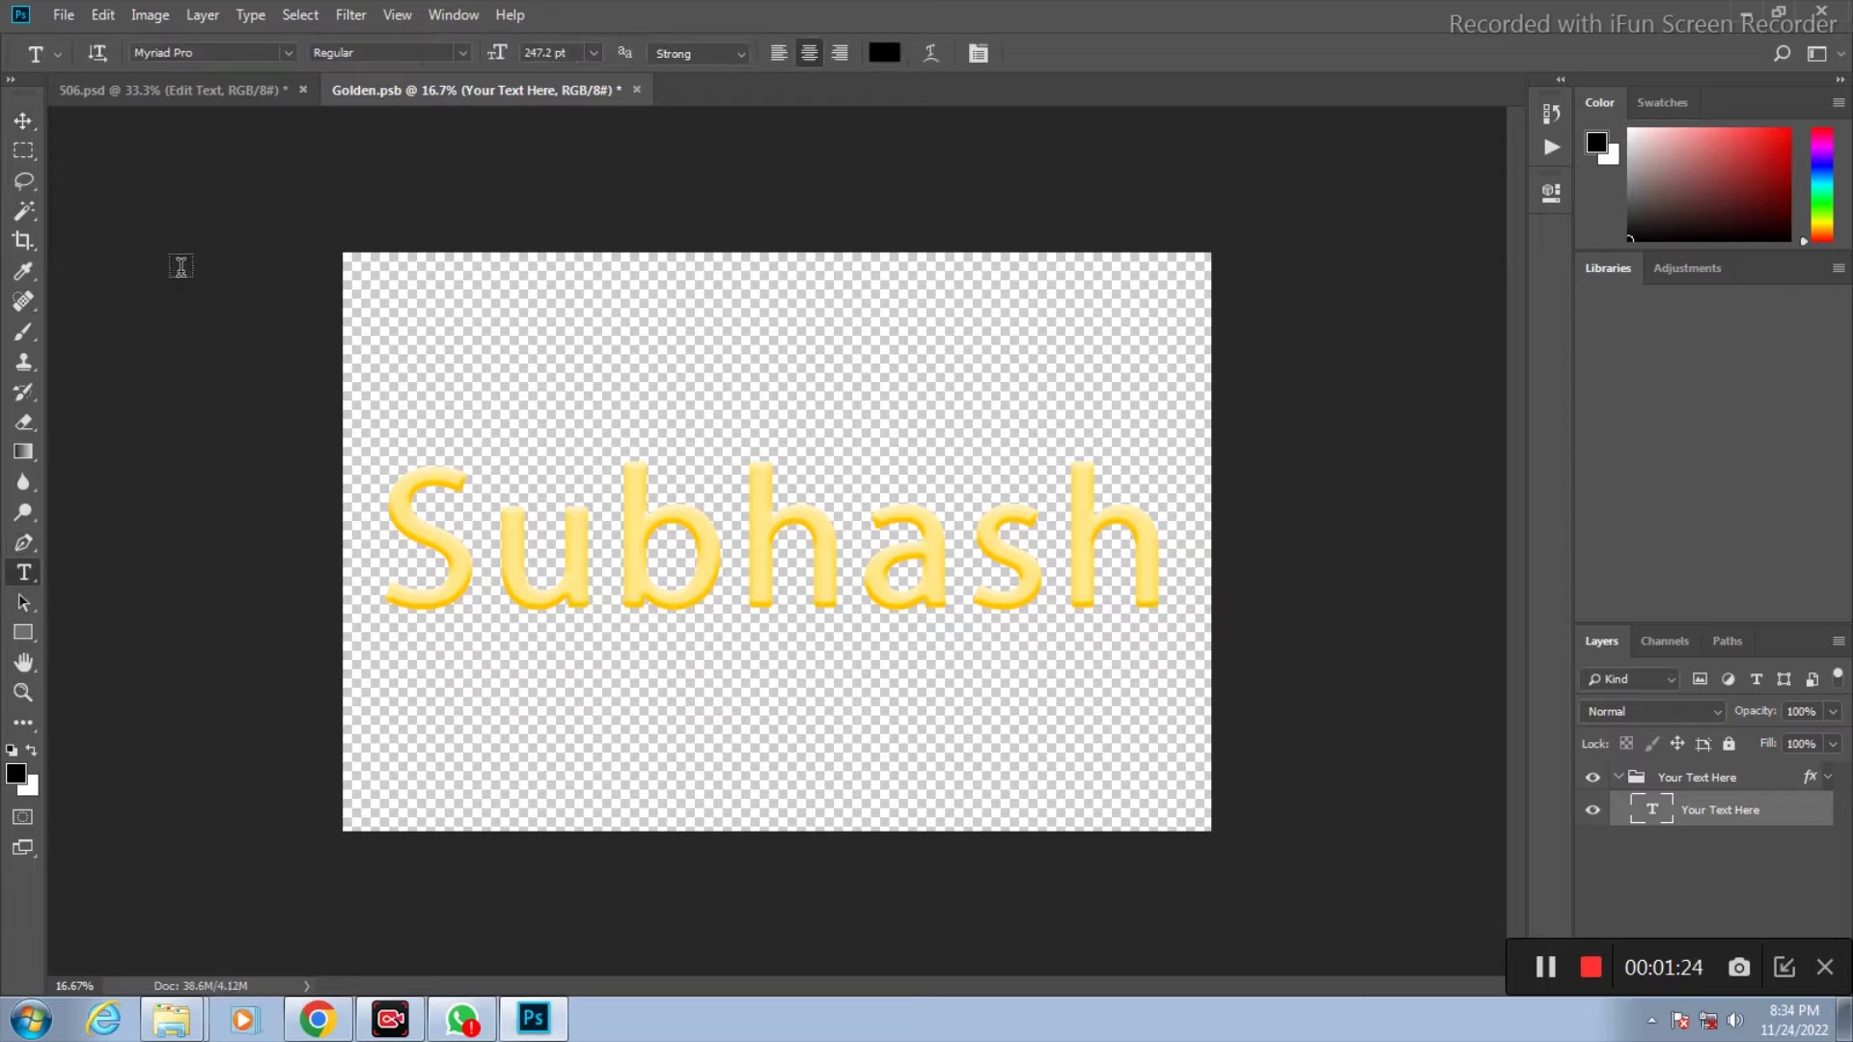
Set the font of the Your Text Here layer to Microsoft Himalaya
{"action": "left_click", "coordinate": [287, 54]}
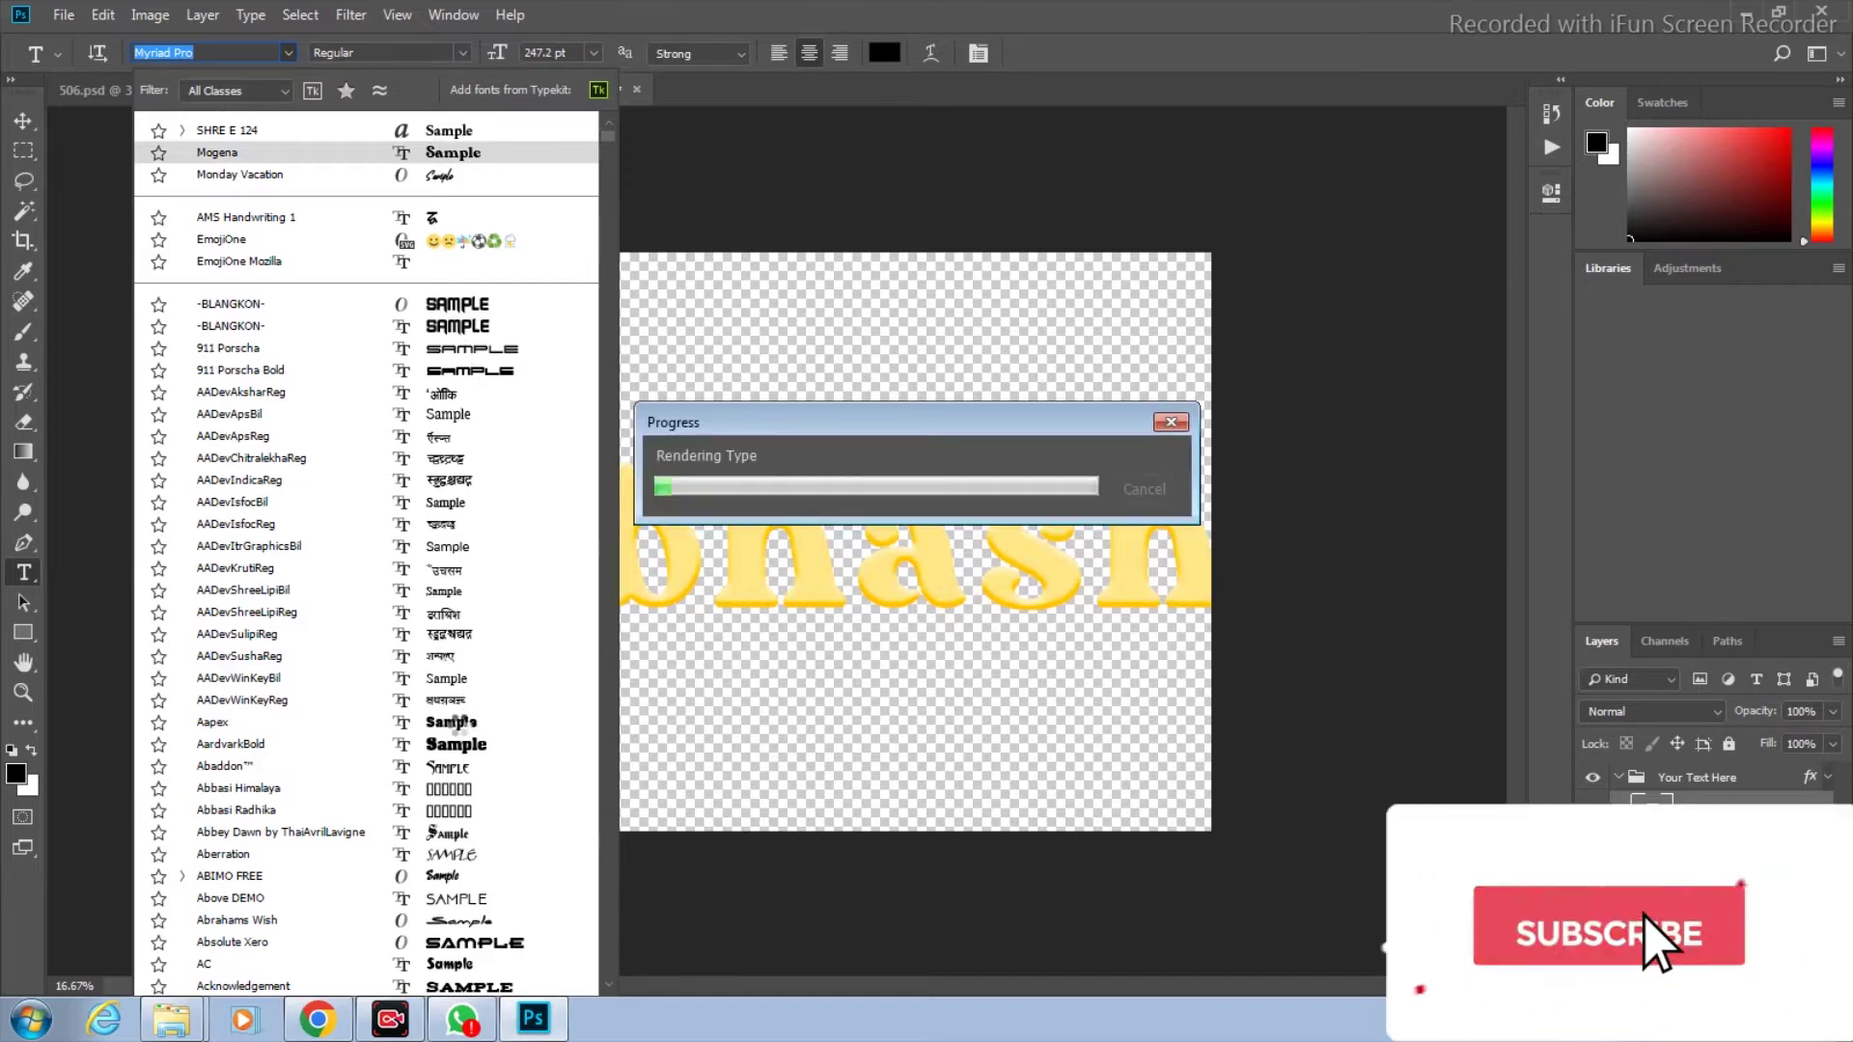
{"action": "left_click", "coordinate": [289, 54]}
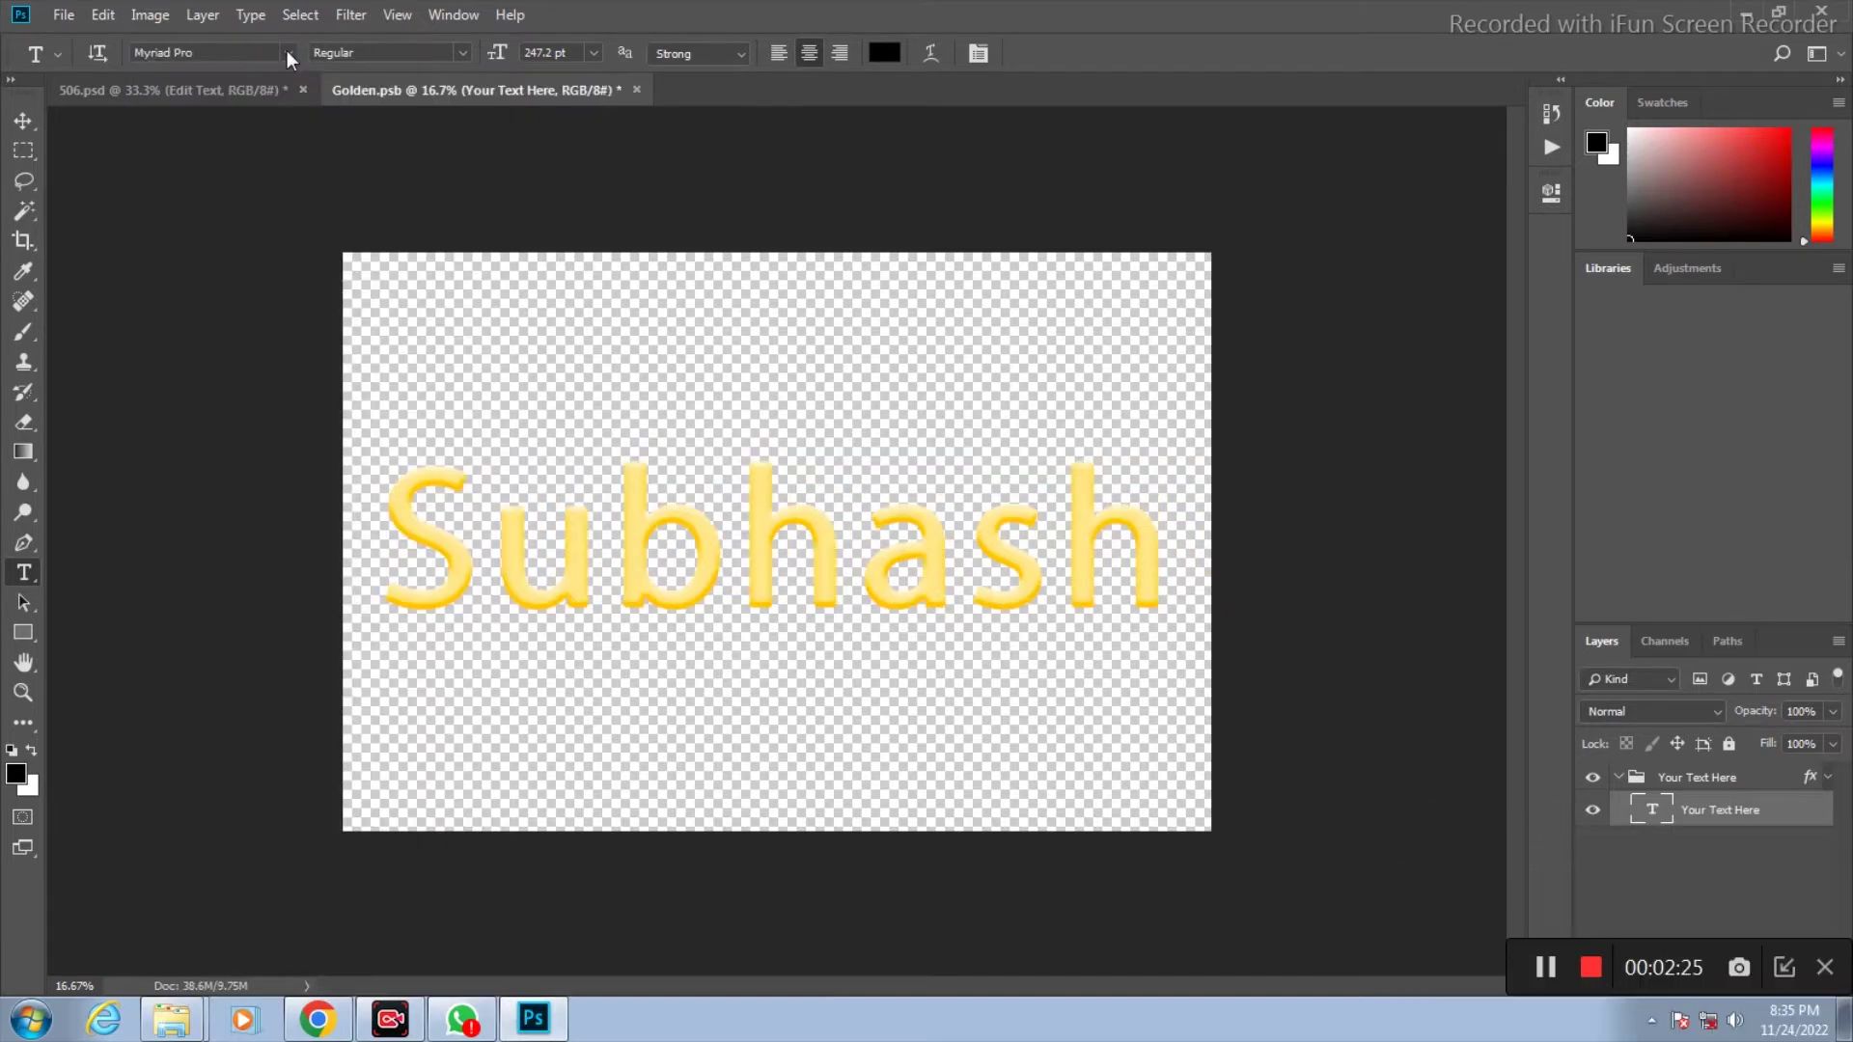
{"action": "left_click", "coordinate": [288, 53]}
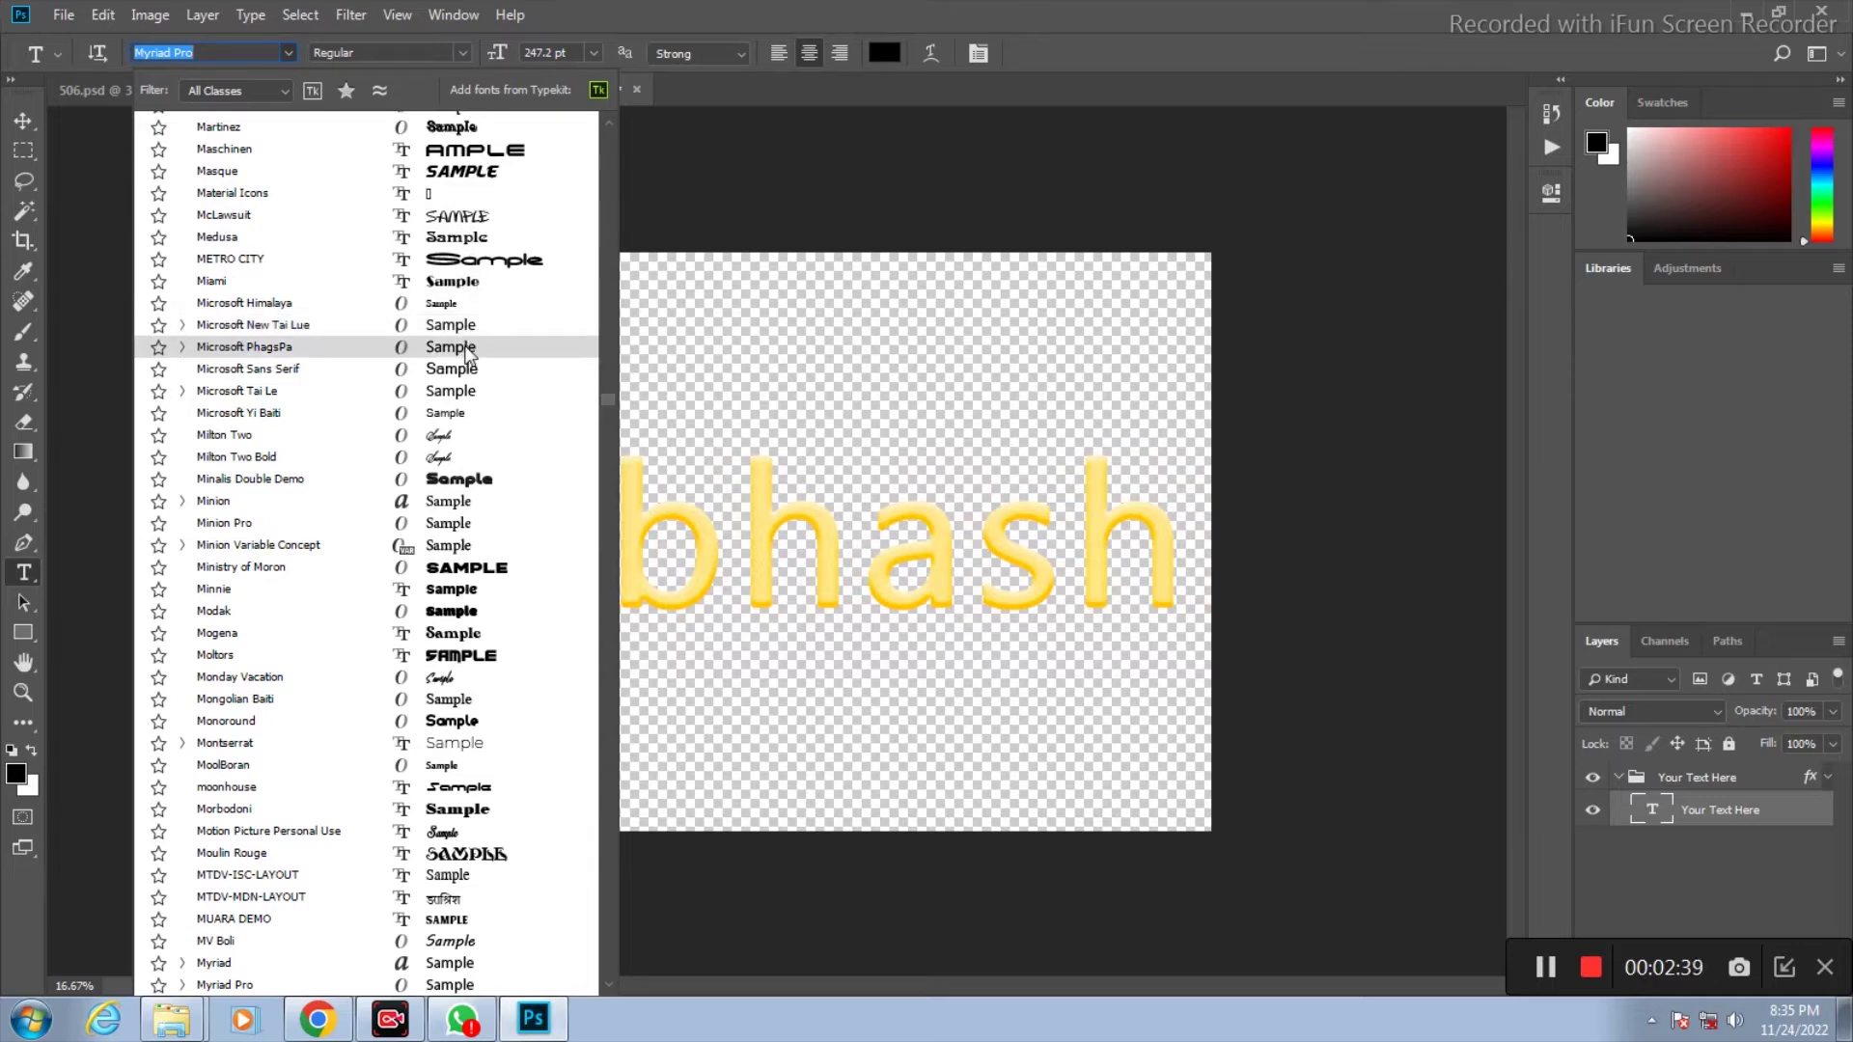
{"action": "left_click", "coordinate": [458, 305]}
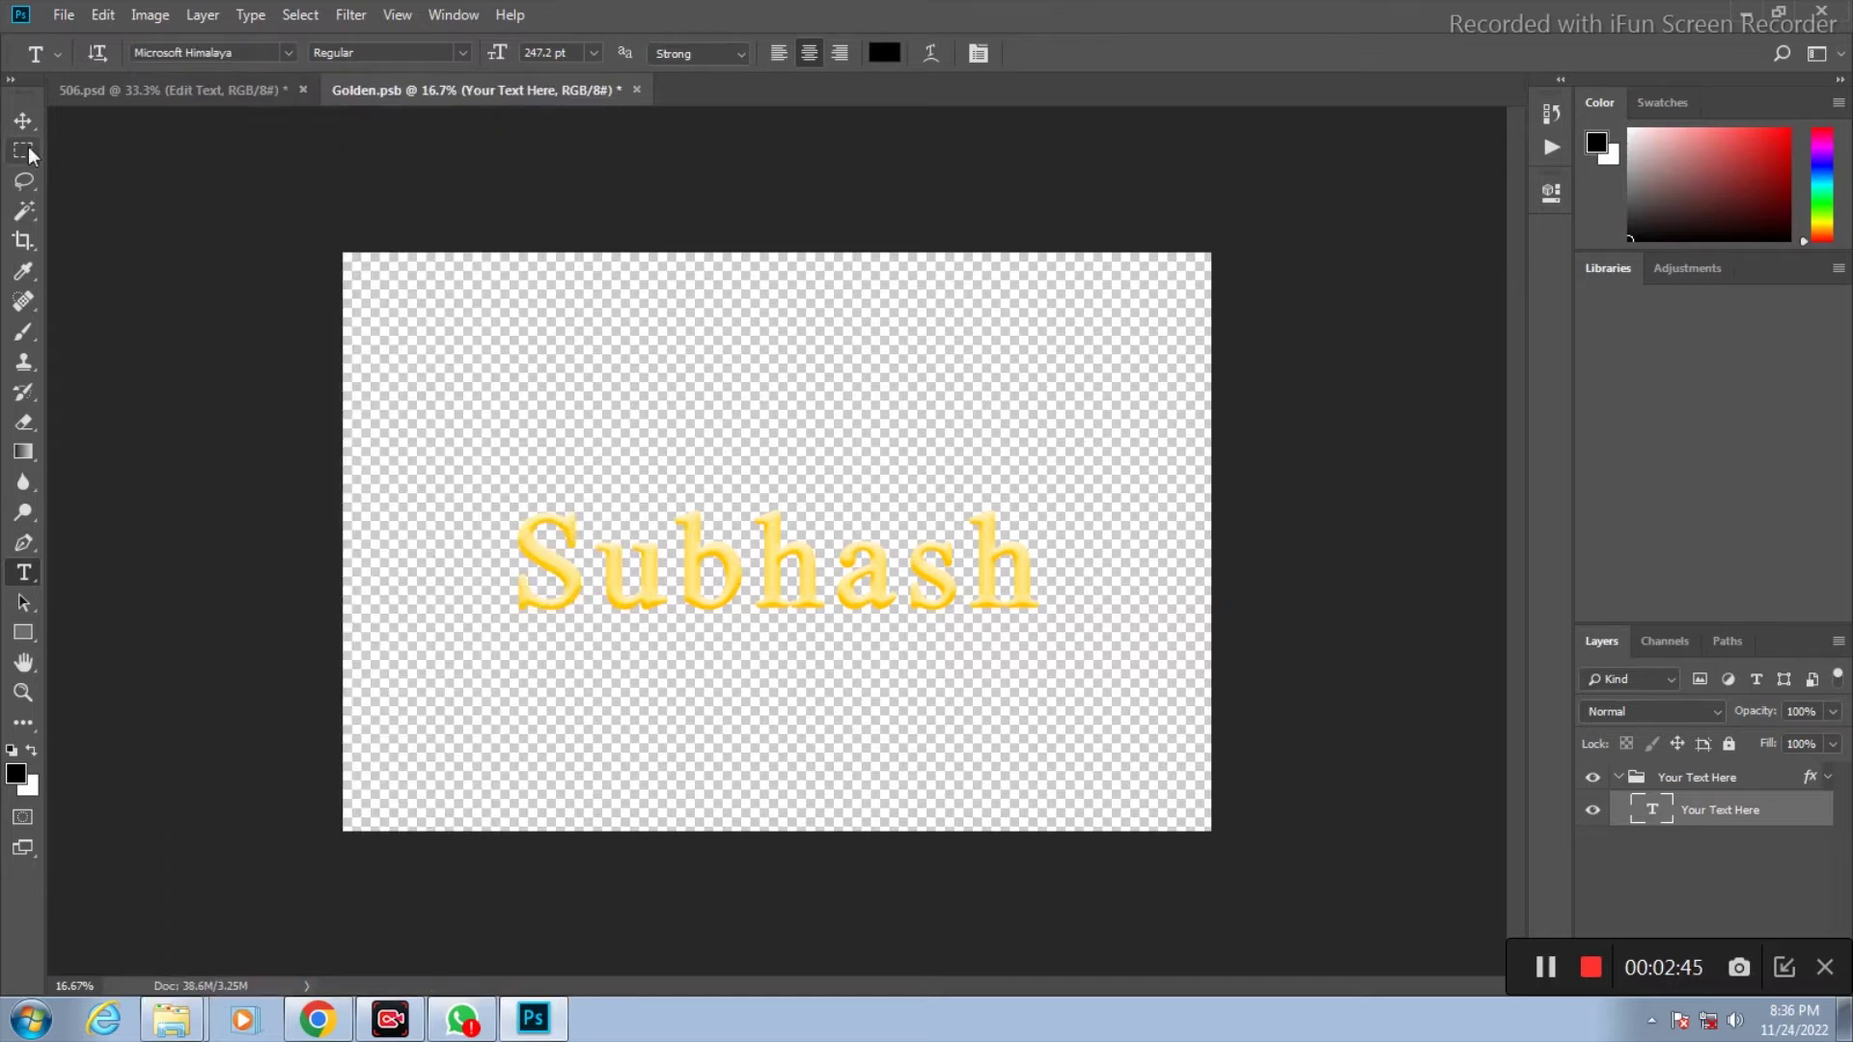
Free Transform the gold text to about 155% width and 145% height, and centre it horizontally on the canvas
{"action": "left_click", "coordinate": [23, 120]}
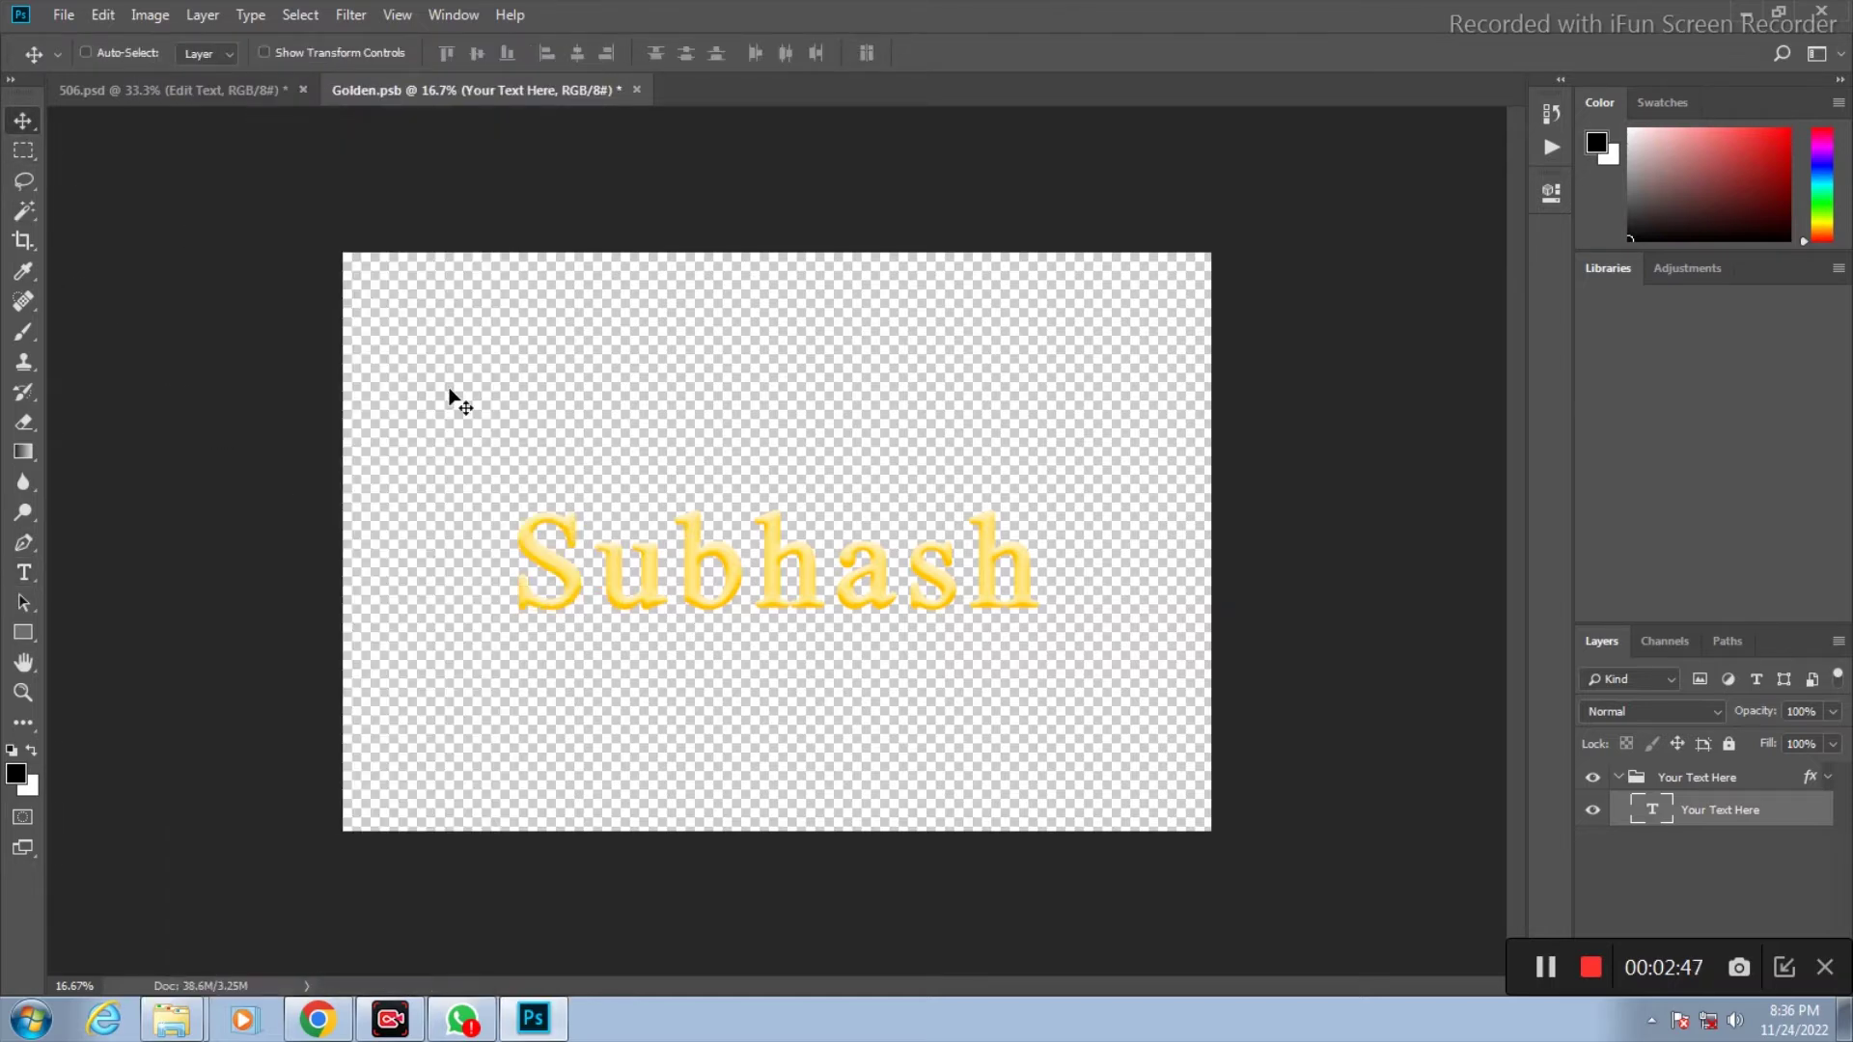
{"action": "key", "text": "ctrl+t"}
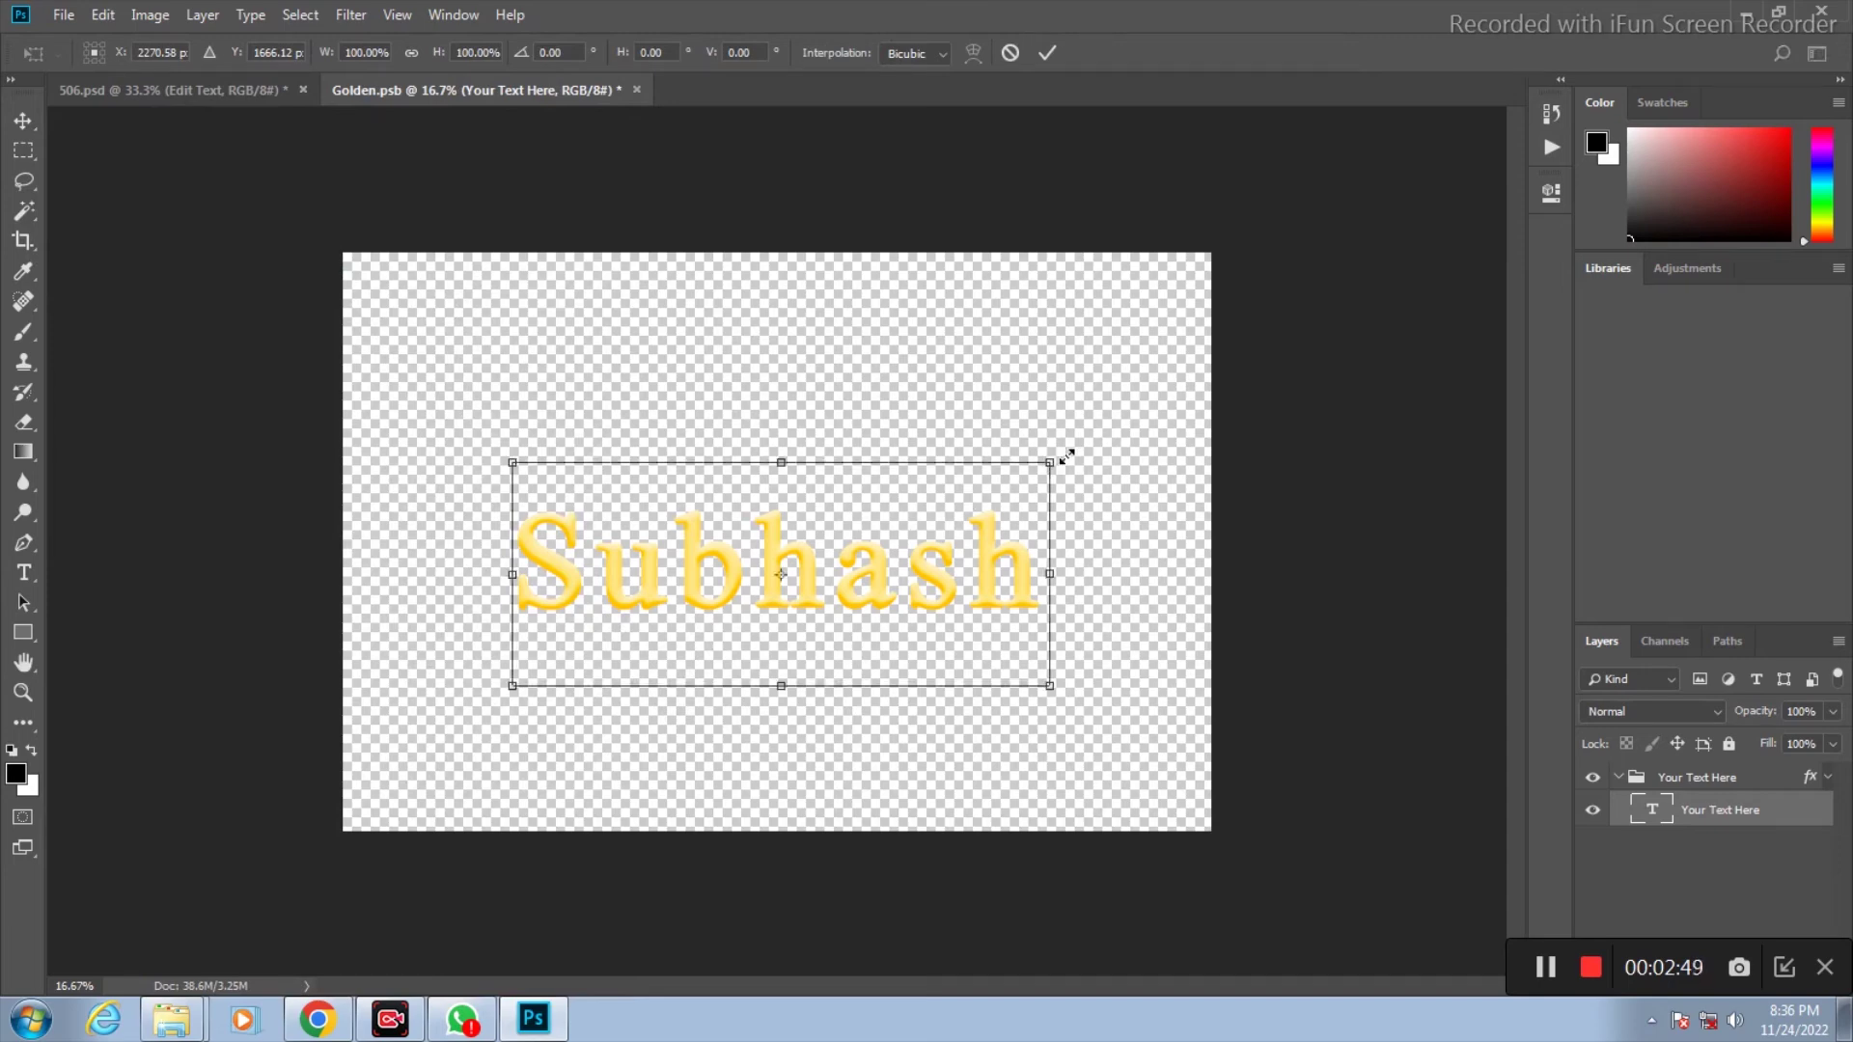
{"action": "left_click_drag", "start_coordinate": [1067, 456], "coordinate": [1211, 379]}
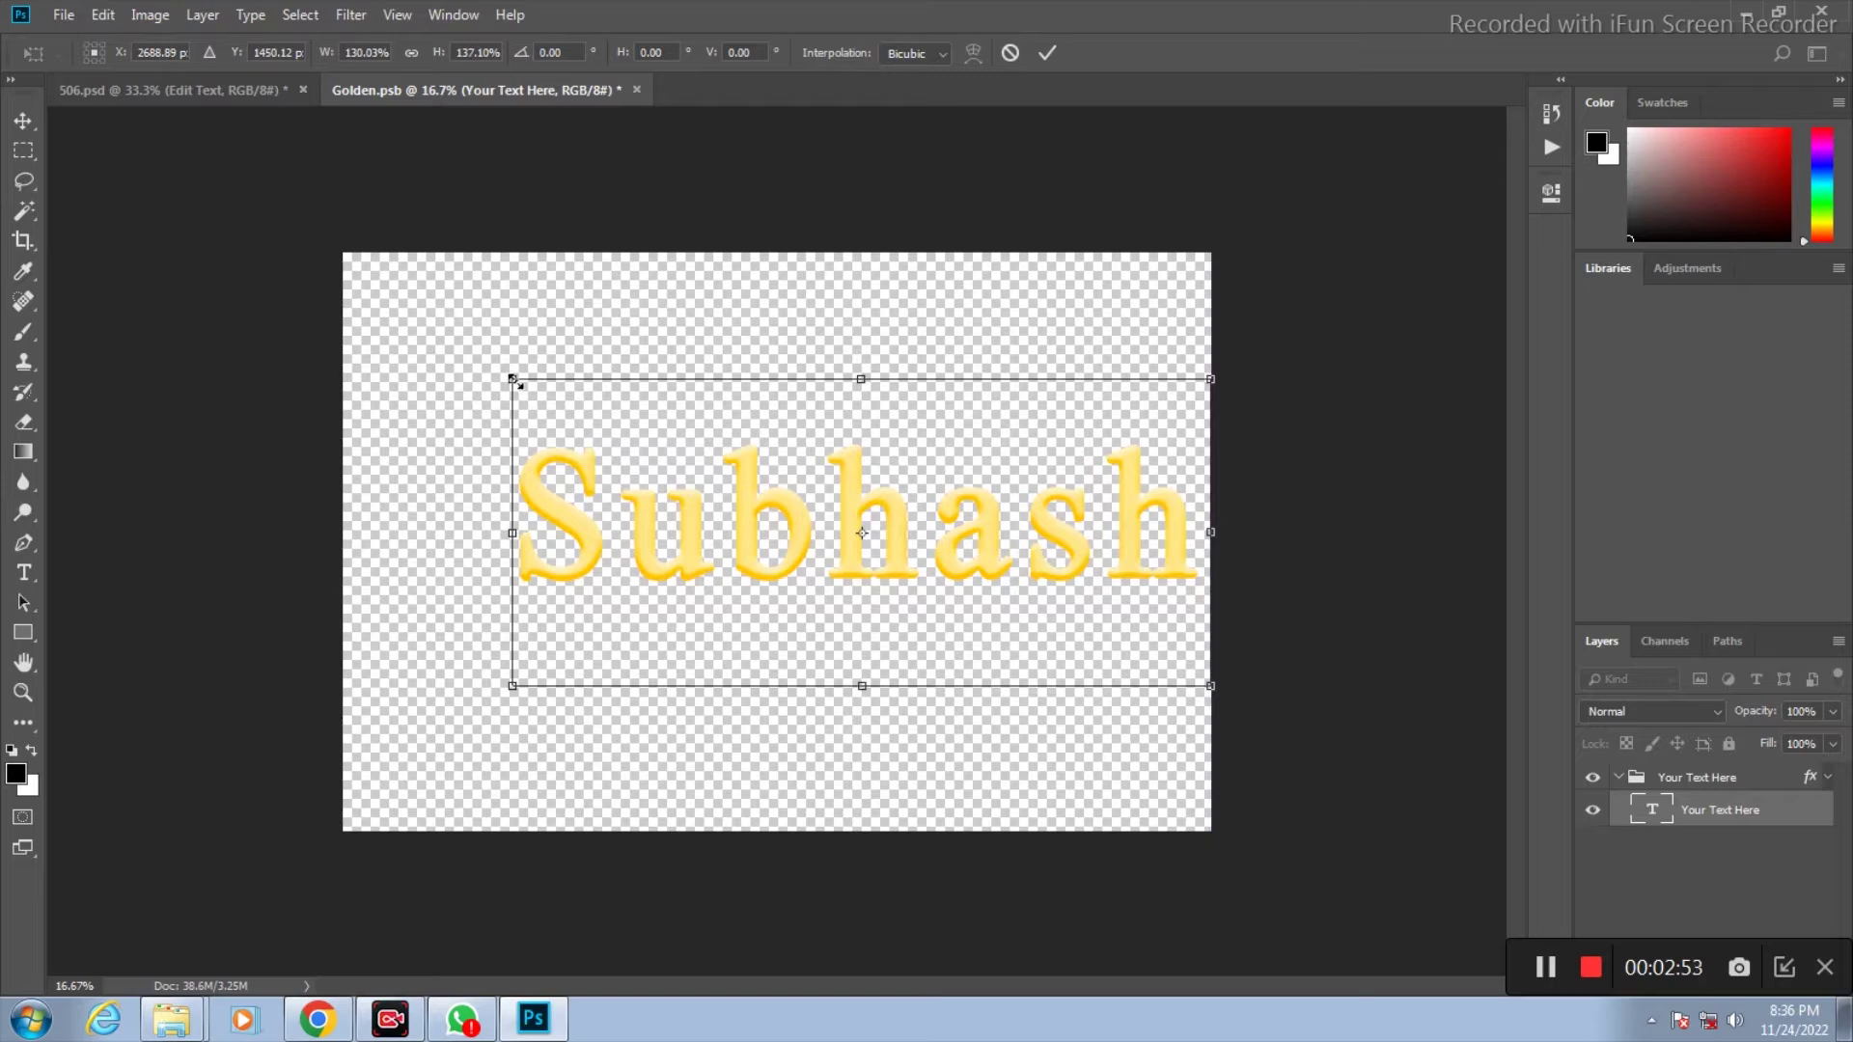
{"action": "left_click_drag", "start_coordinate": [513, 380], "coordinate": [354, 360]}
{"action": "left_click_drag", "start_coordinate": [1220, 528], "coordinate": [1186, 524]}
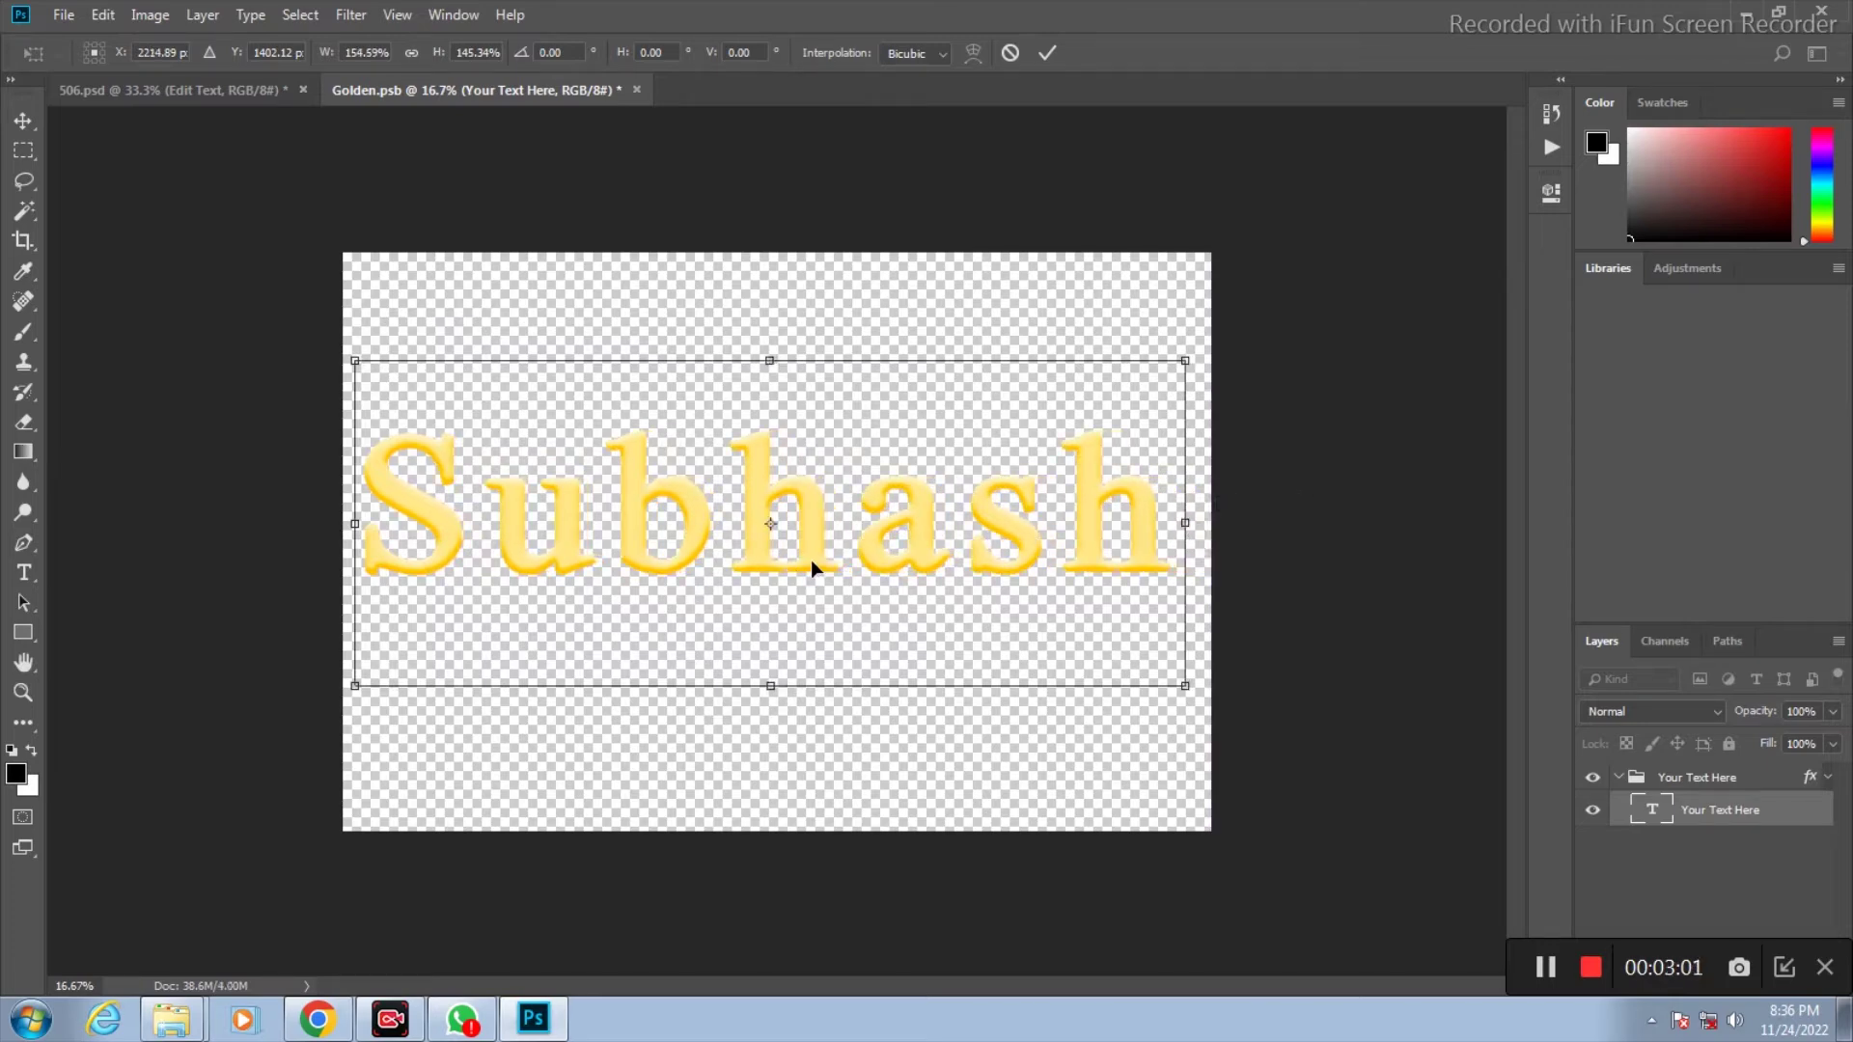
{"action": "left_click_drag", "start_coordinate": [815, 566], "coordinate": [828, 576]}
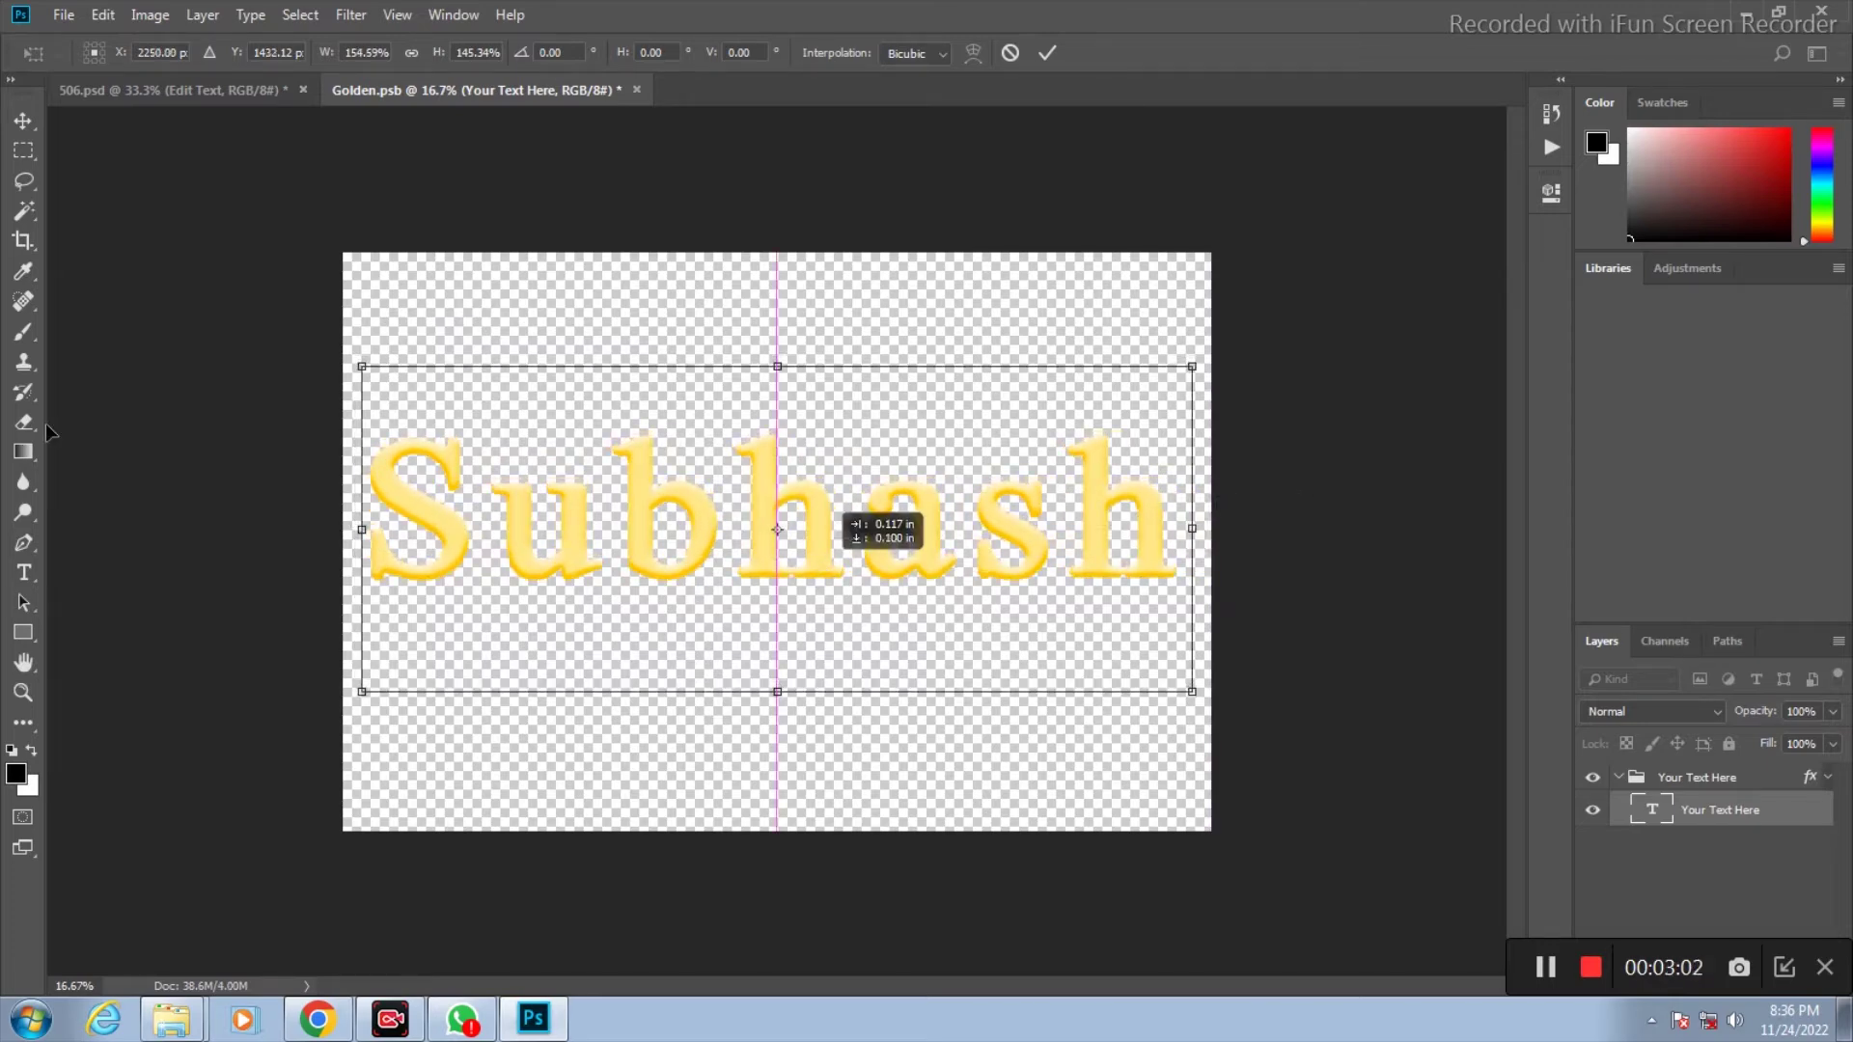
{"action": "left_click", "coordinate": [24, 120]}
{"action": "left_click", "coordinate": [793, 389]}
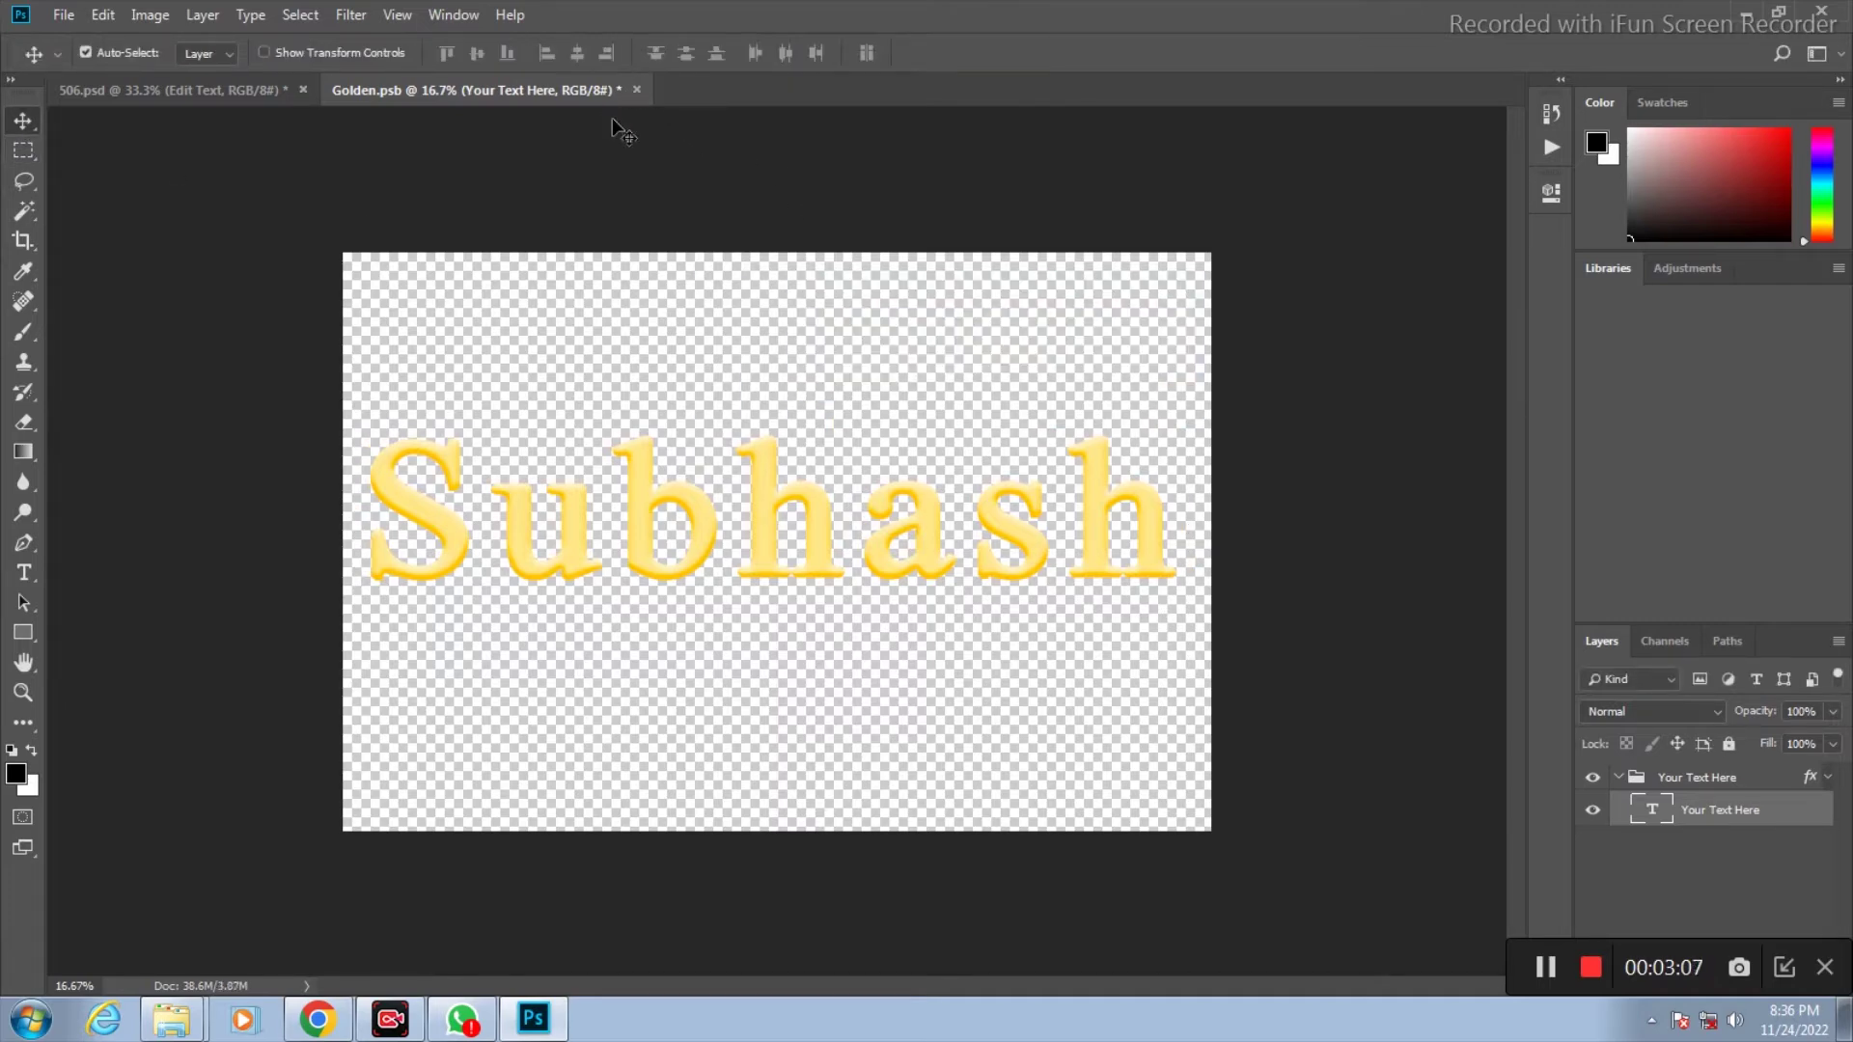
Close Golden.psb with its changes saved, and open the 3d_style_unit_text_effect file in Photoshop
{"action": "left_click", "coordinate": [637, 90]}
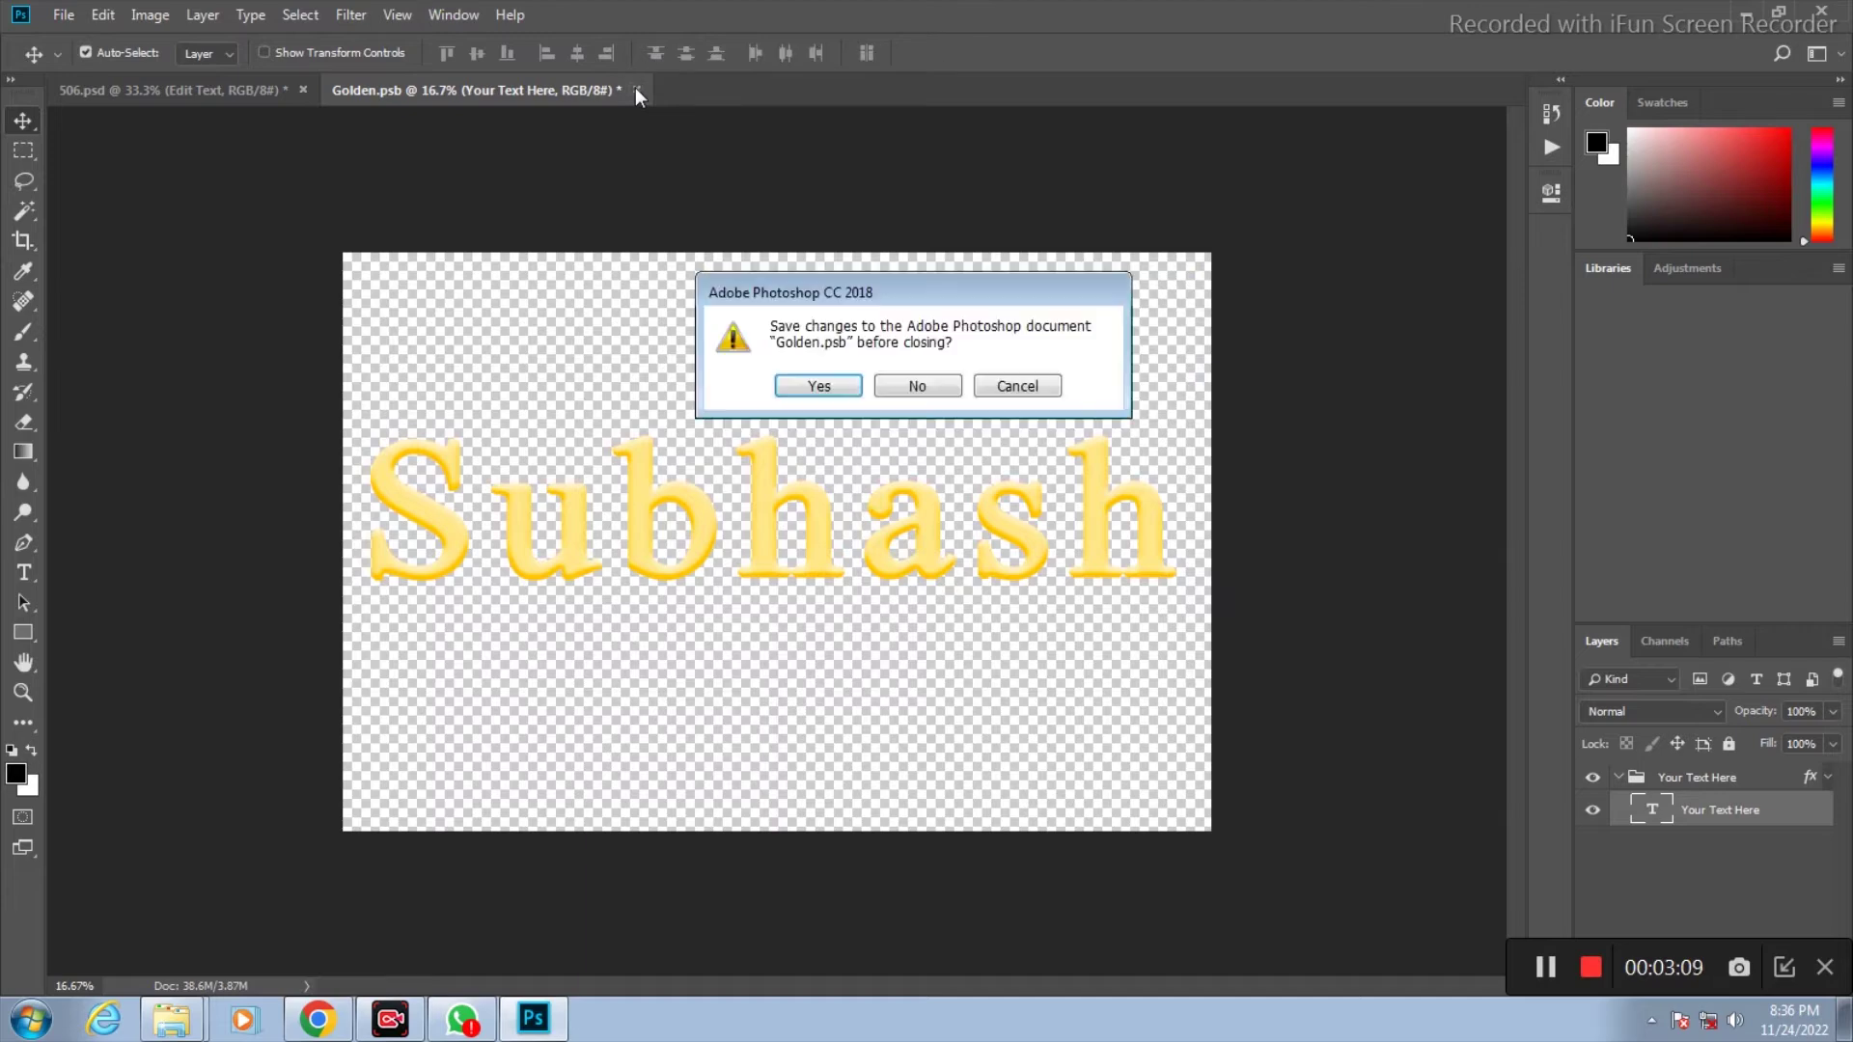
{"action": "left_click", "coordinate": [851, 394]}
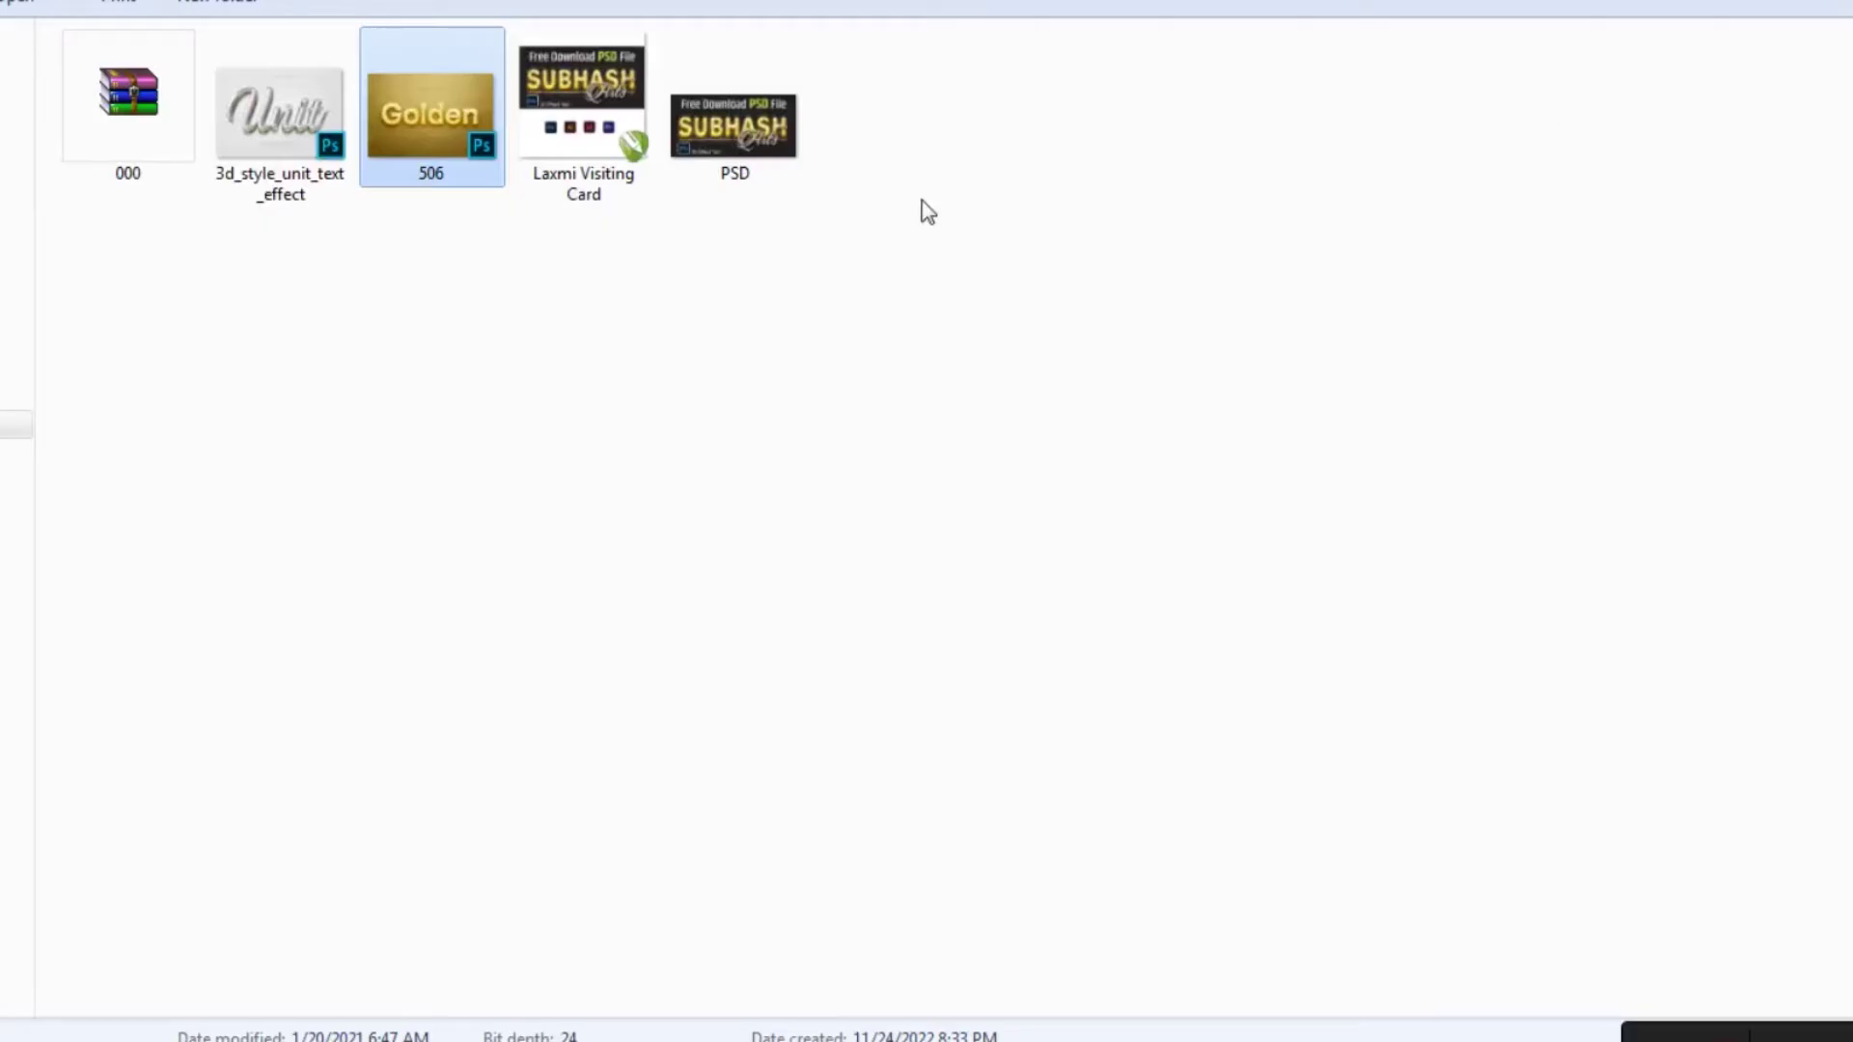
{"action": "left_click", "coordinate": [295, 145]}
{"action": "left_click_drag", "start_coordinate": [294, 144], "coordinate": [641, 649]}
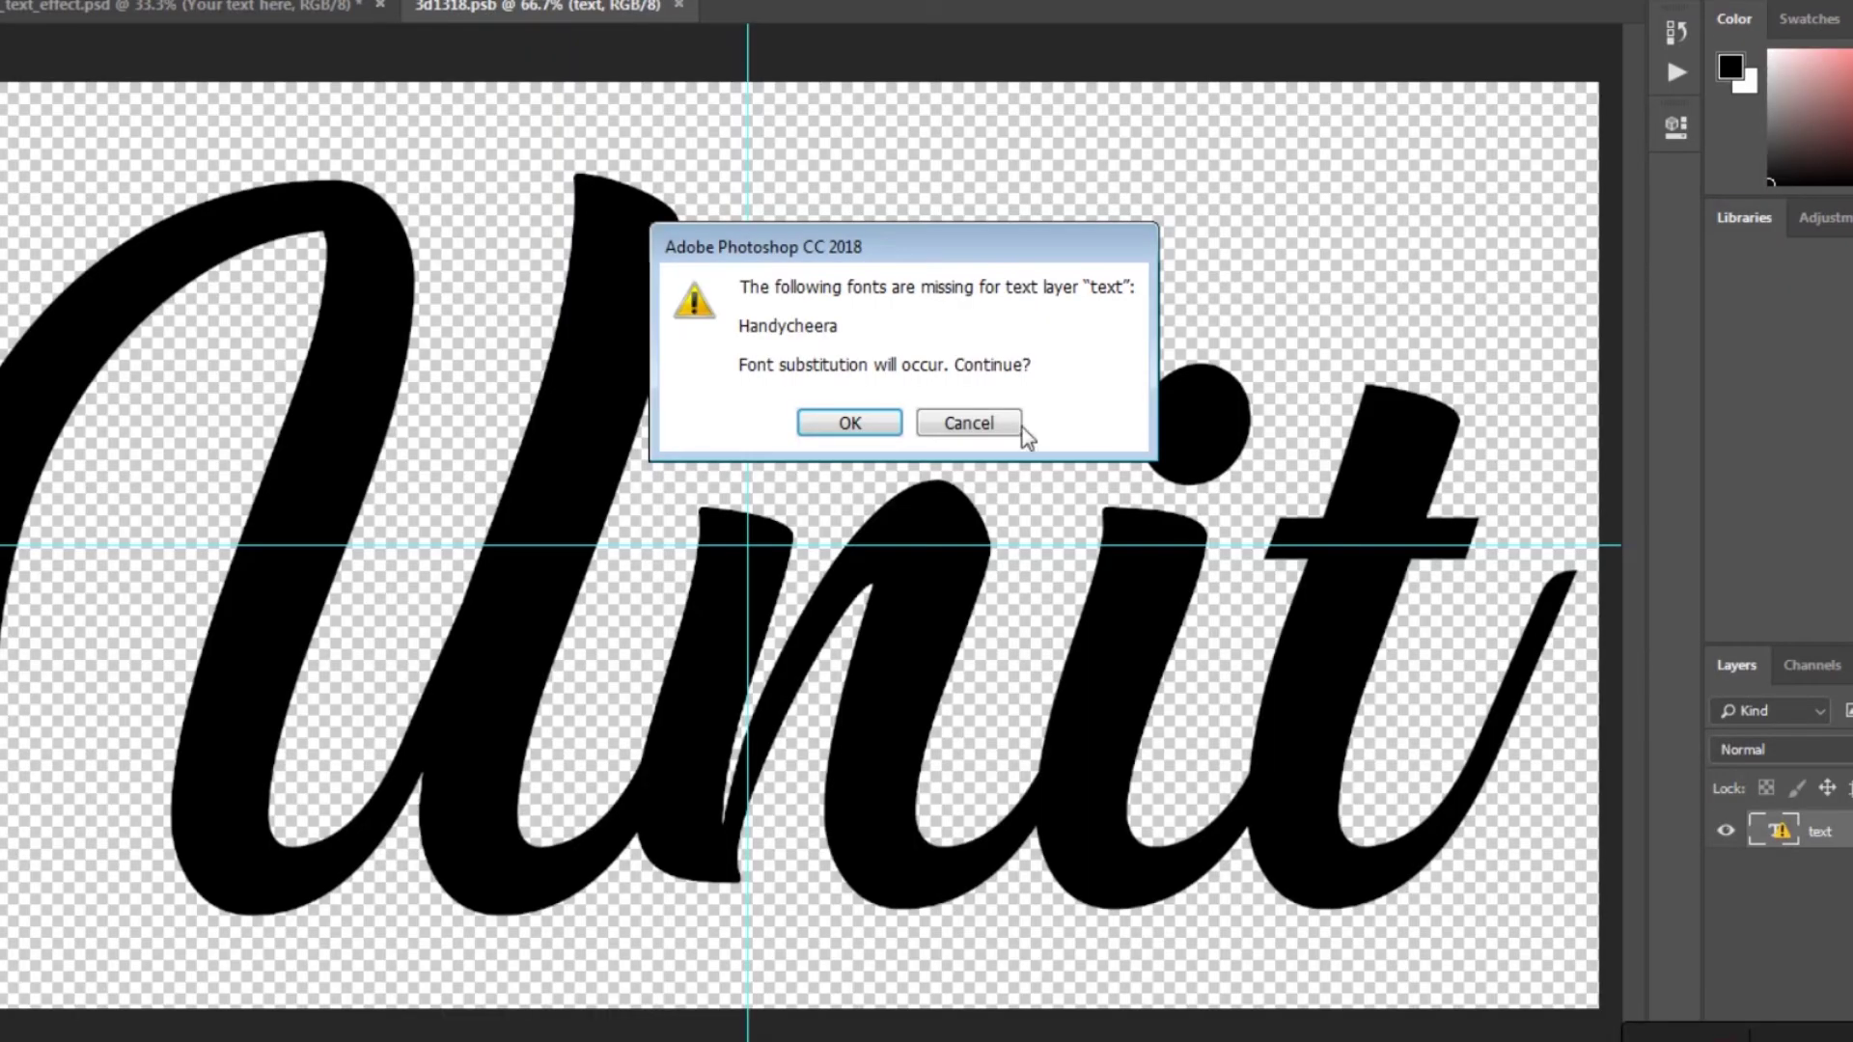
Replace the word Unit in the text layer of 3d1318.psb with "Arts", accepting the font substitution
{"action": "left_click", "coordinate": [876, 422]}
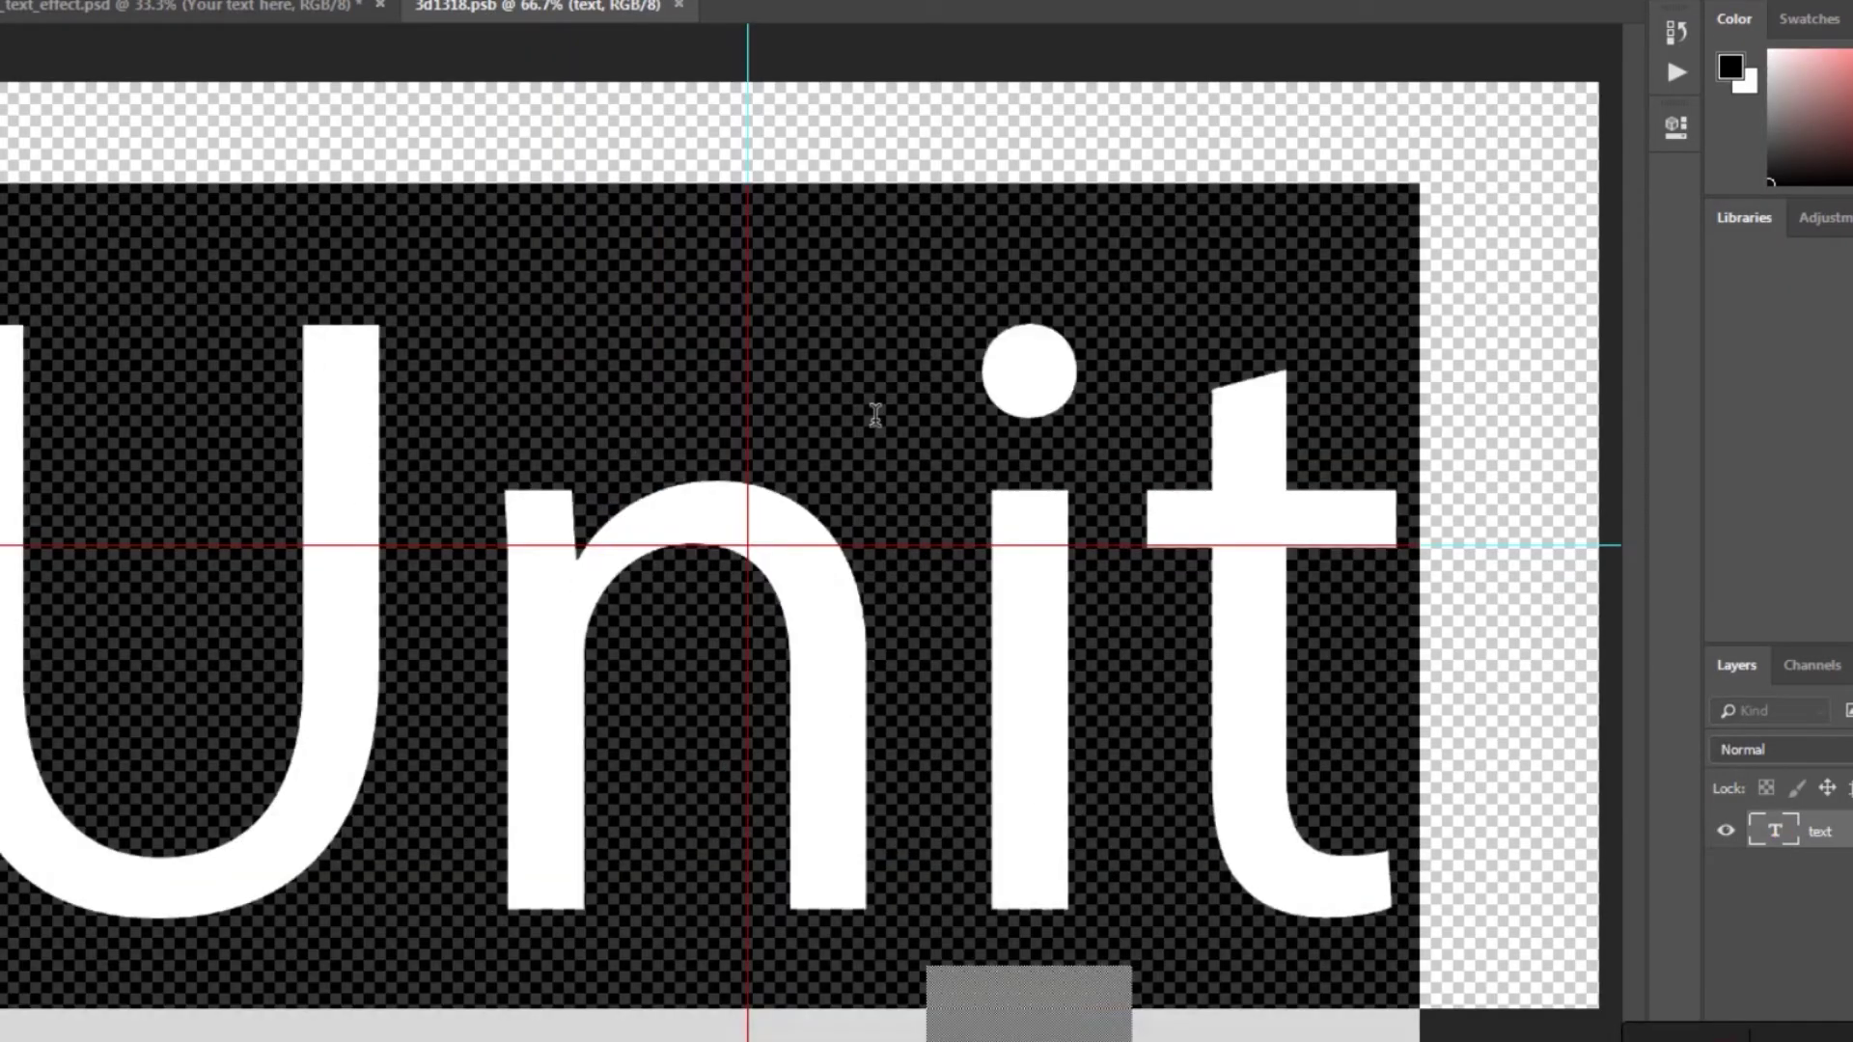
{"action": "type", "text": "Ar"}
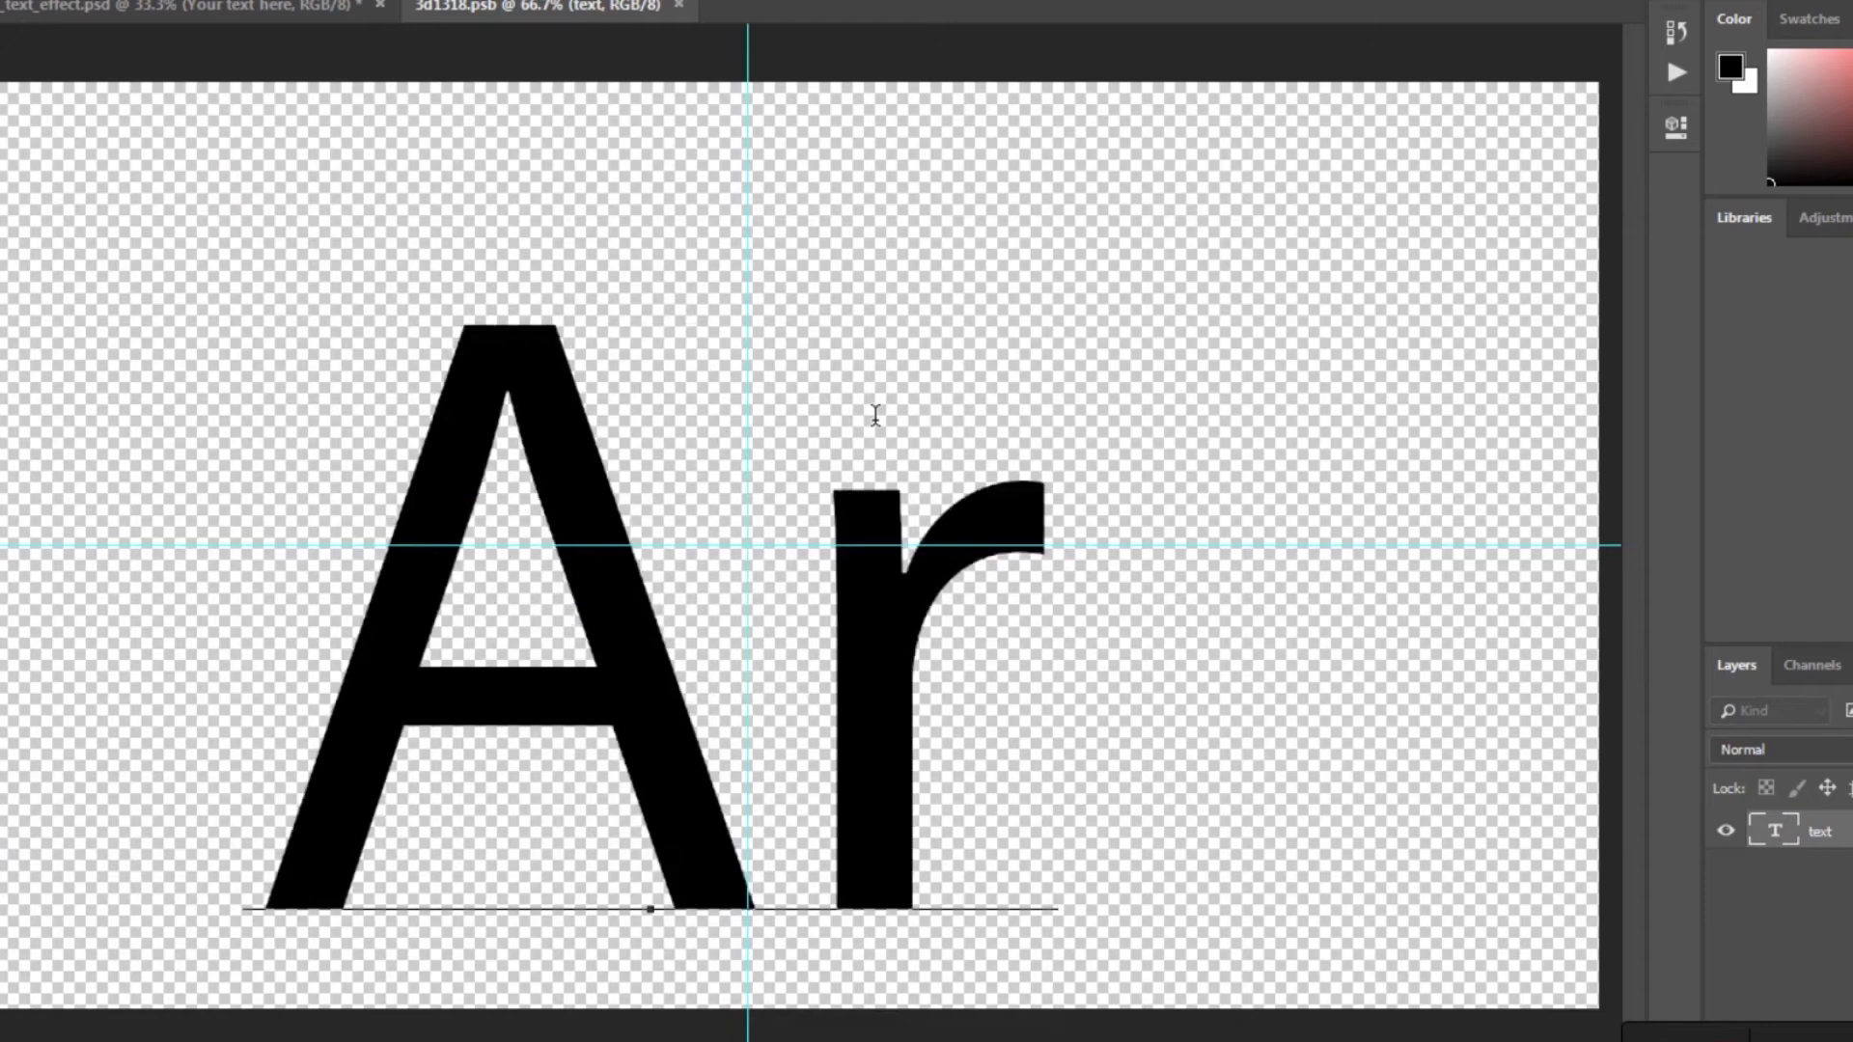
{"action": "type", "text": "ts"}
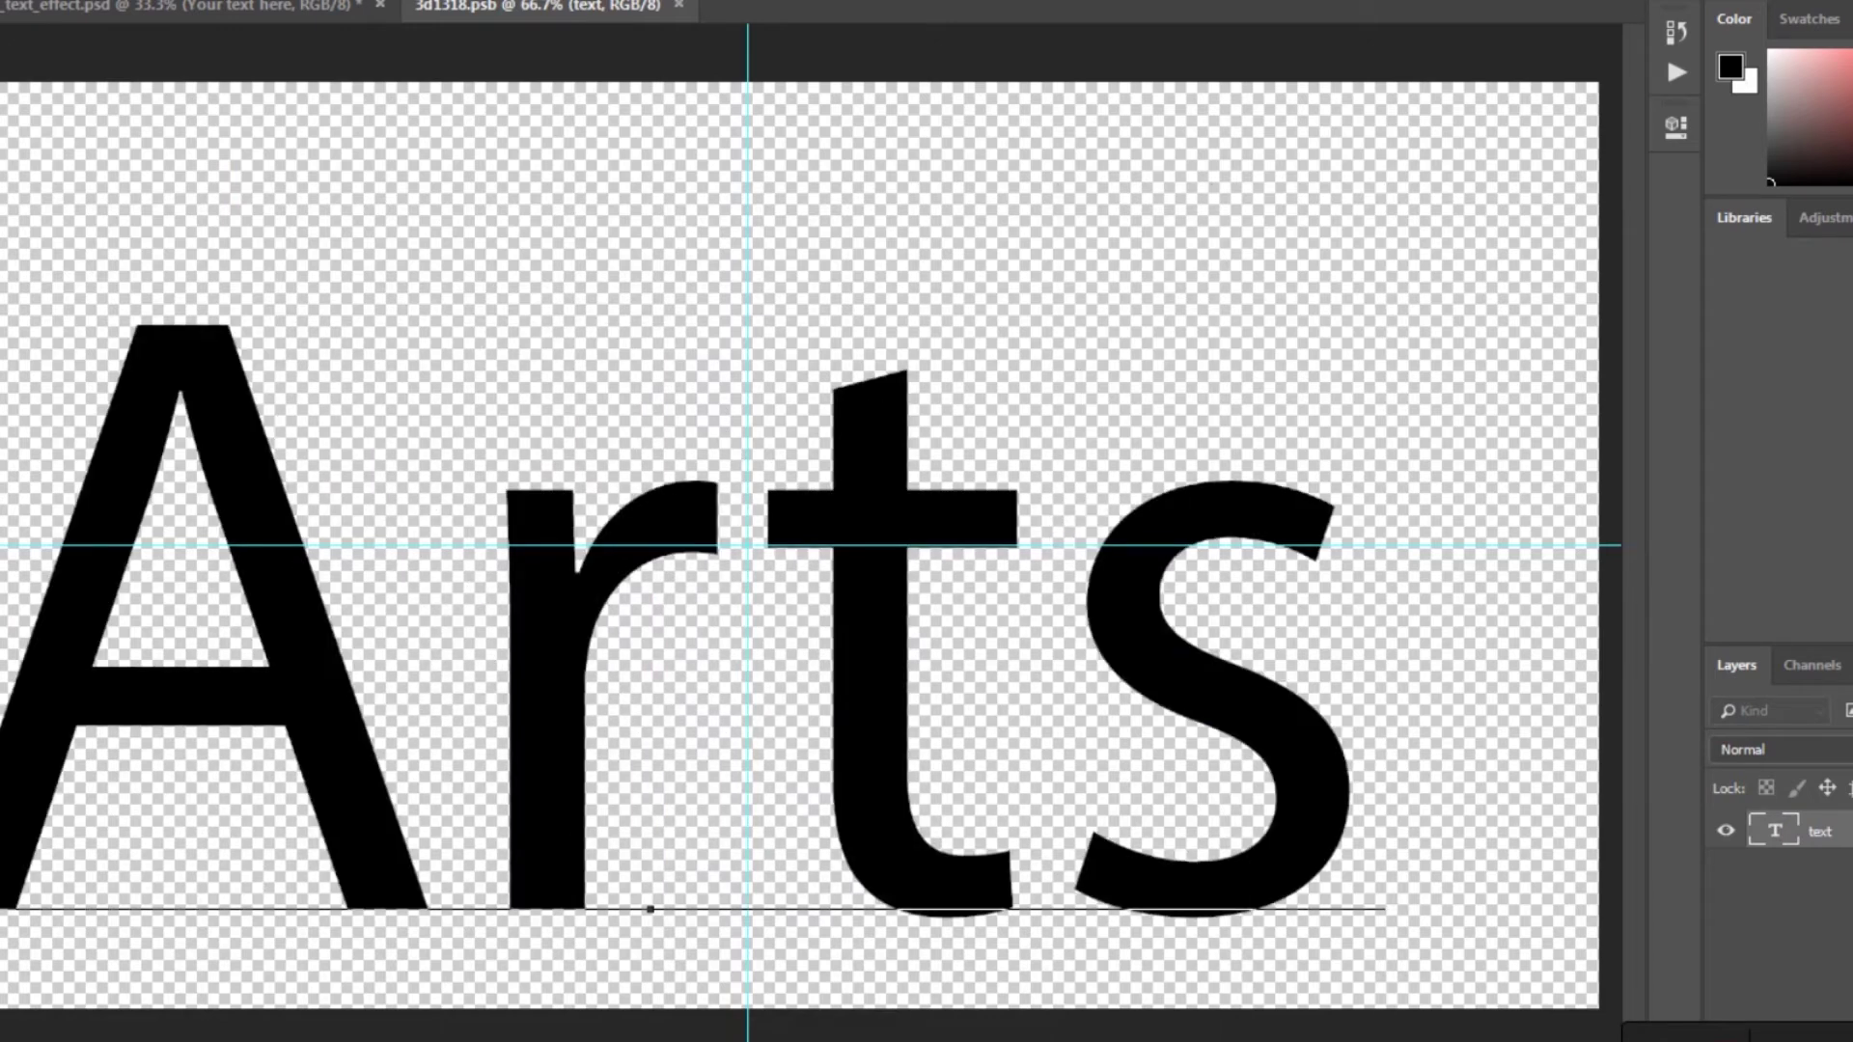
{"action": "key", "text": "ctrl+Return"}
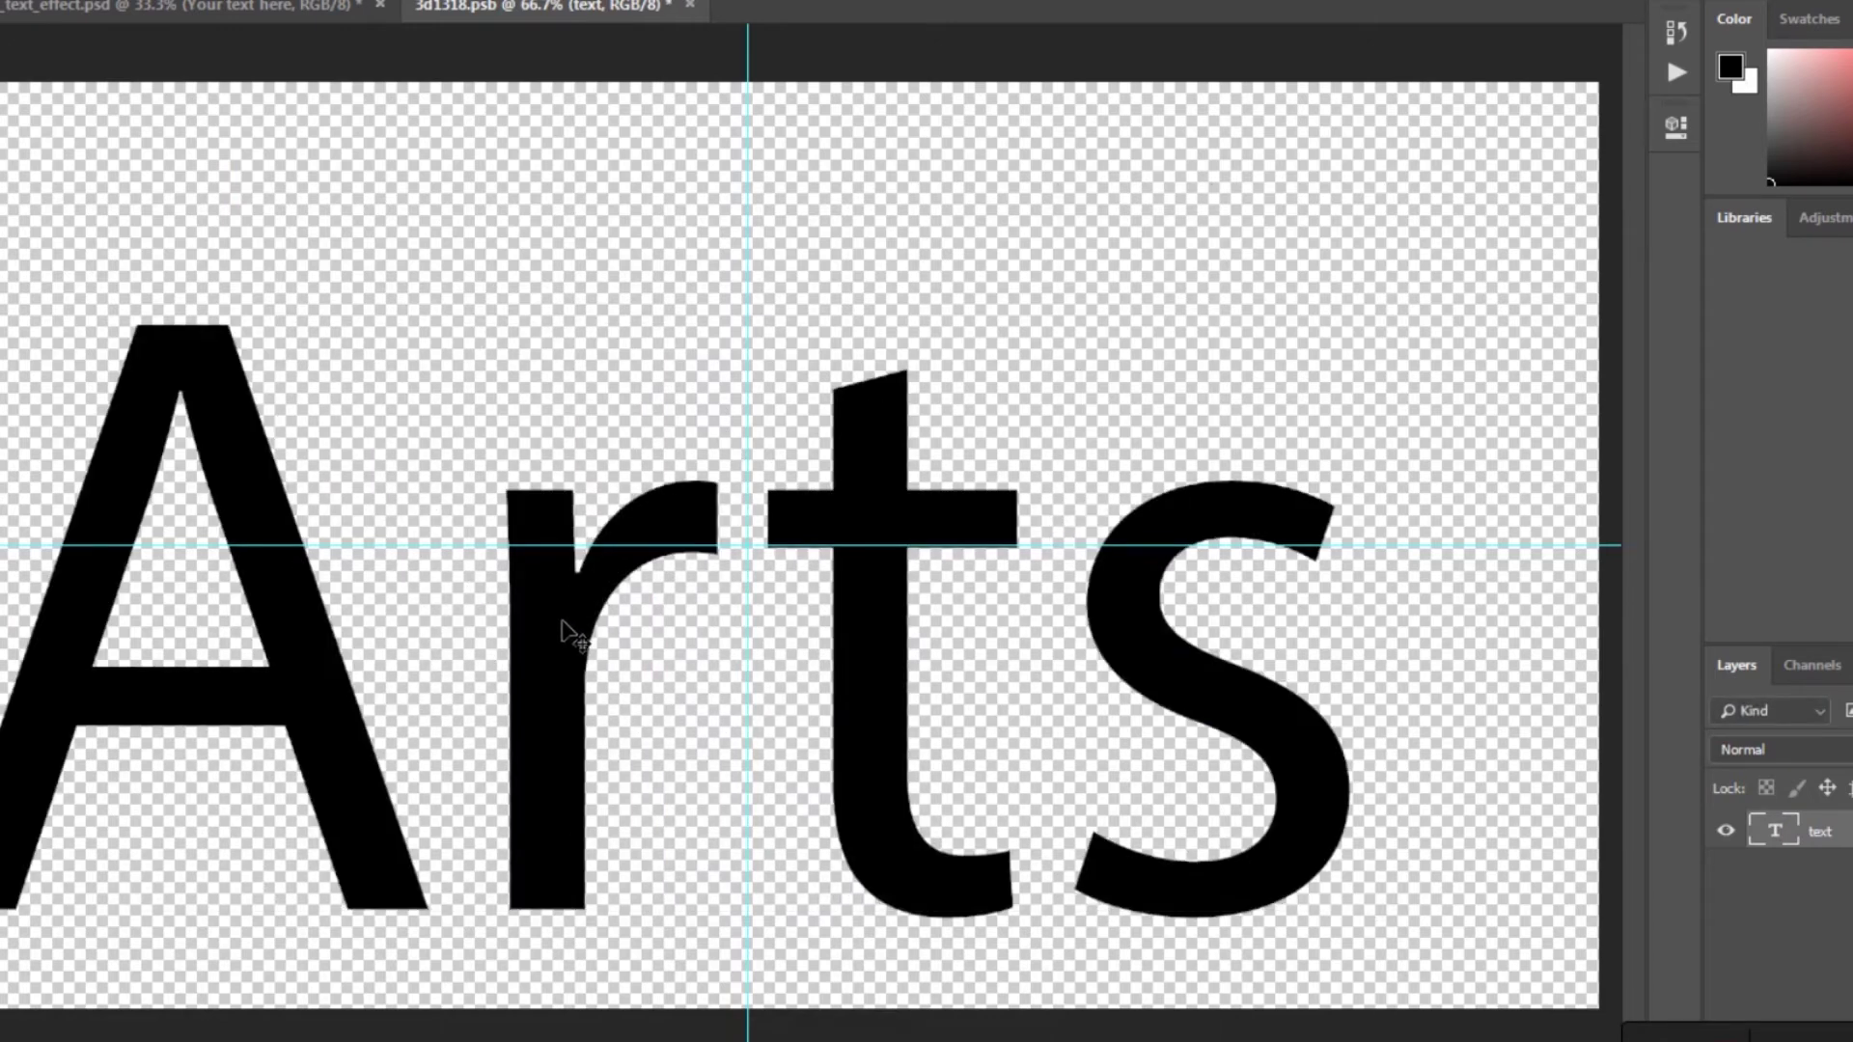
Move the Arts text slightly up and to the right on the canvas, and set its font to AKRU125
{"action": "left_click_drag", "start_coordinate": [565, 632], "coordinate": [620, 555]}
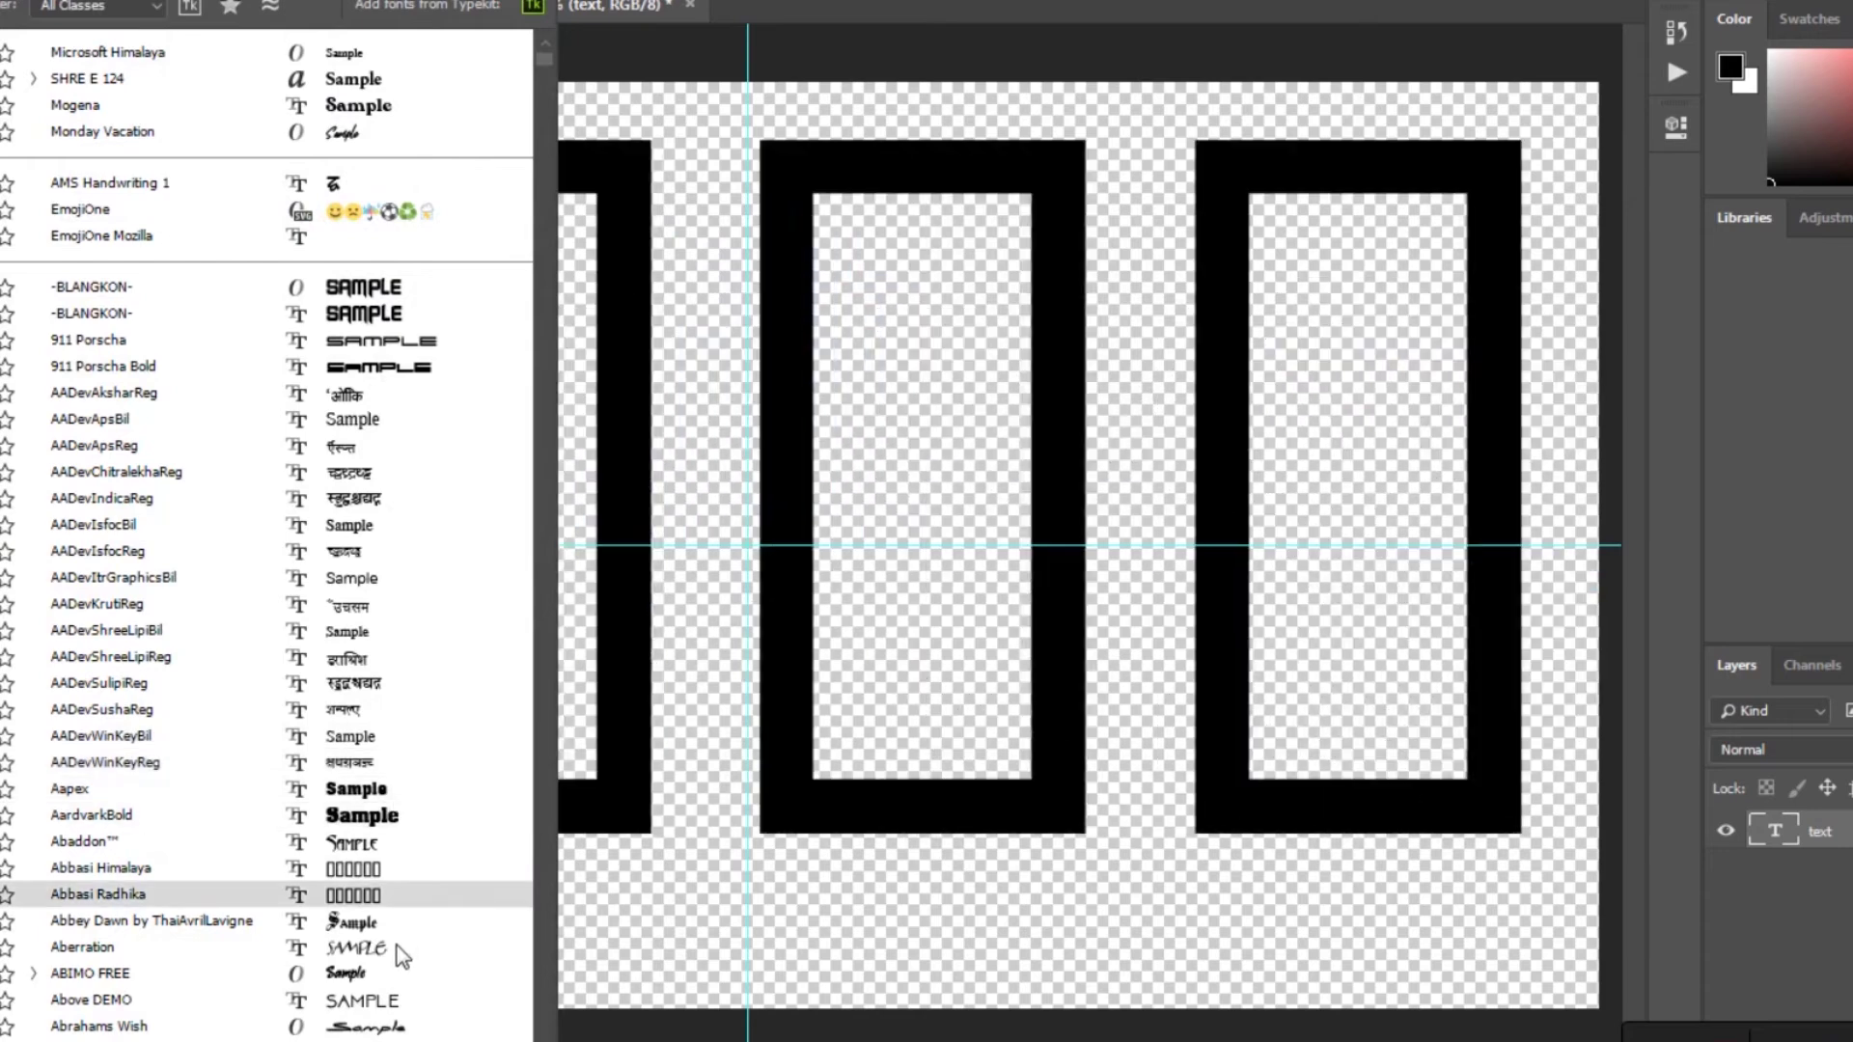
{"action": "scroll", "coordinate": [401, 927], "scroll_direction": "down", "scroll_amount": 1}
{"action": "scroll", "coordinate": [398, 974], "scroll_direction": "down", "scroll_amount": 3}
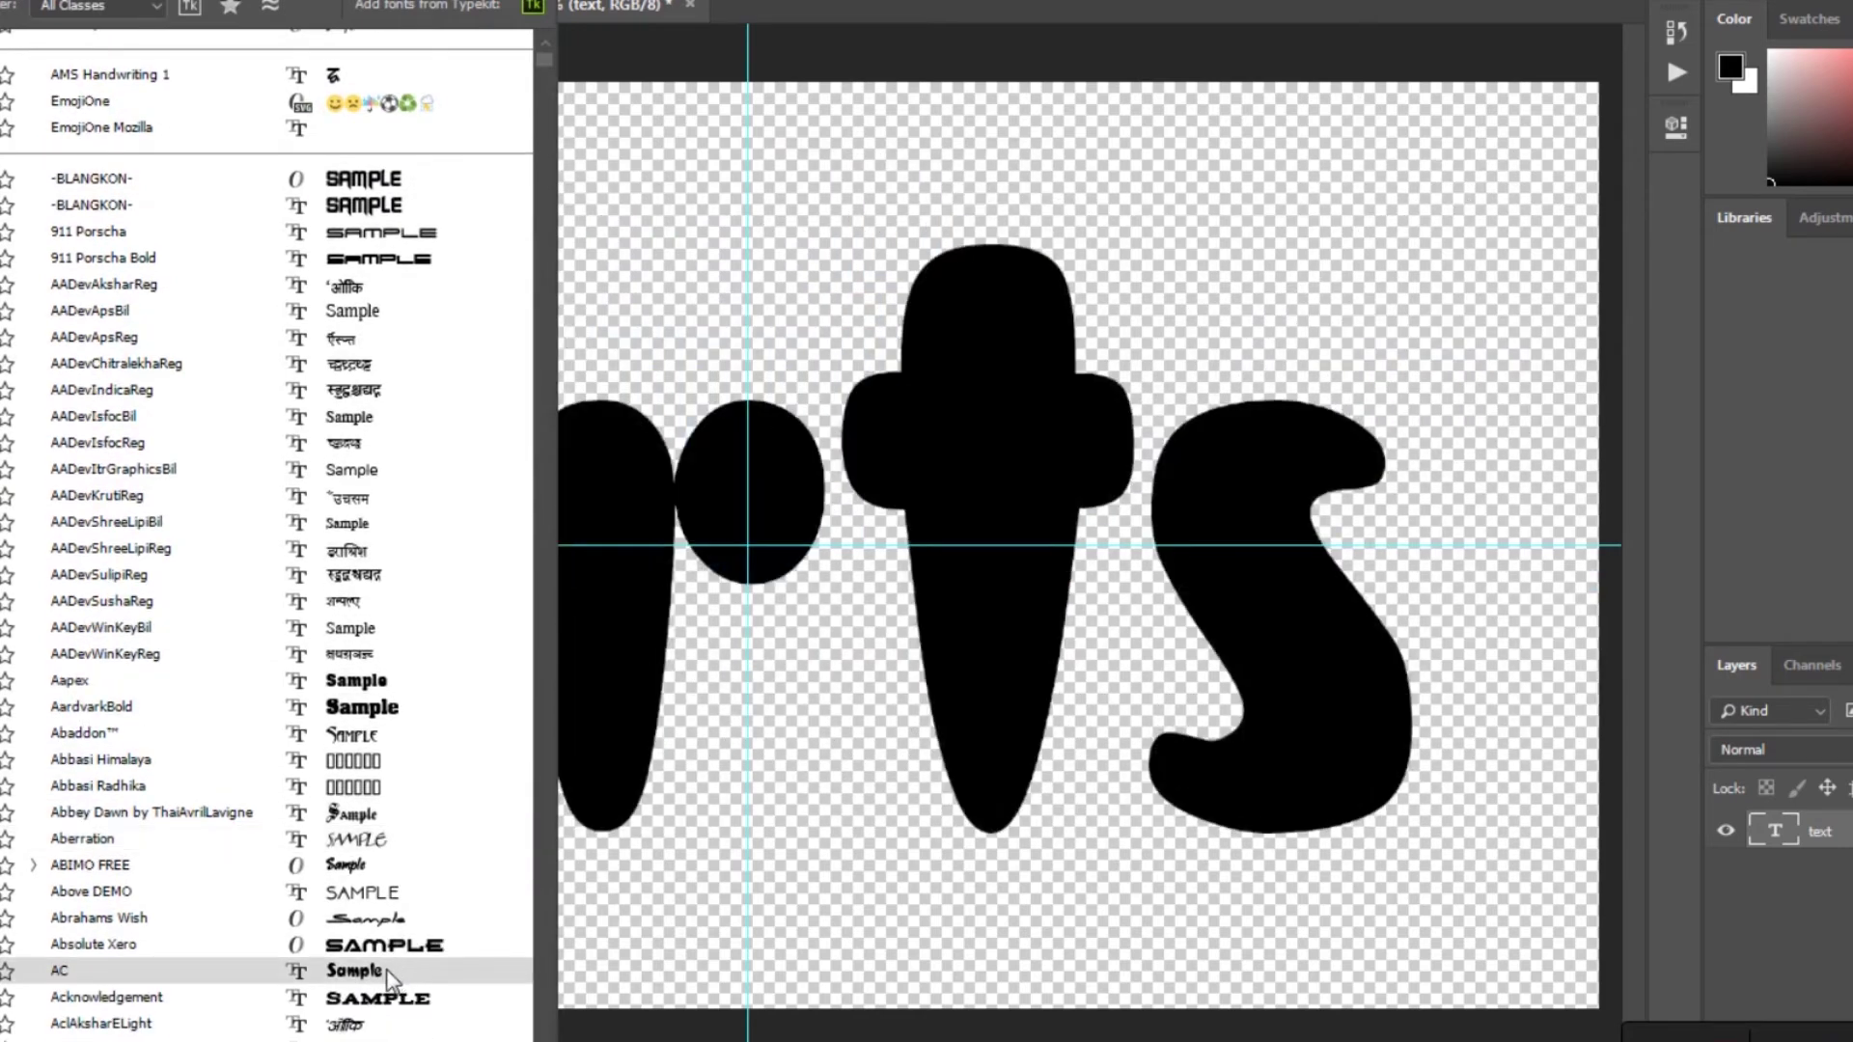
{"action": "scroll", "coordinate": [391, 979], "scroll_direction": "down", "scroll_amount": 3}
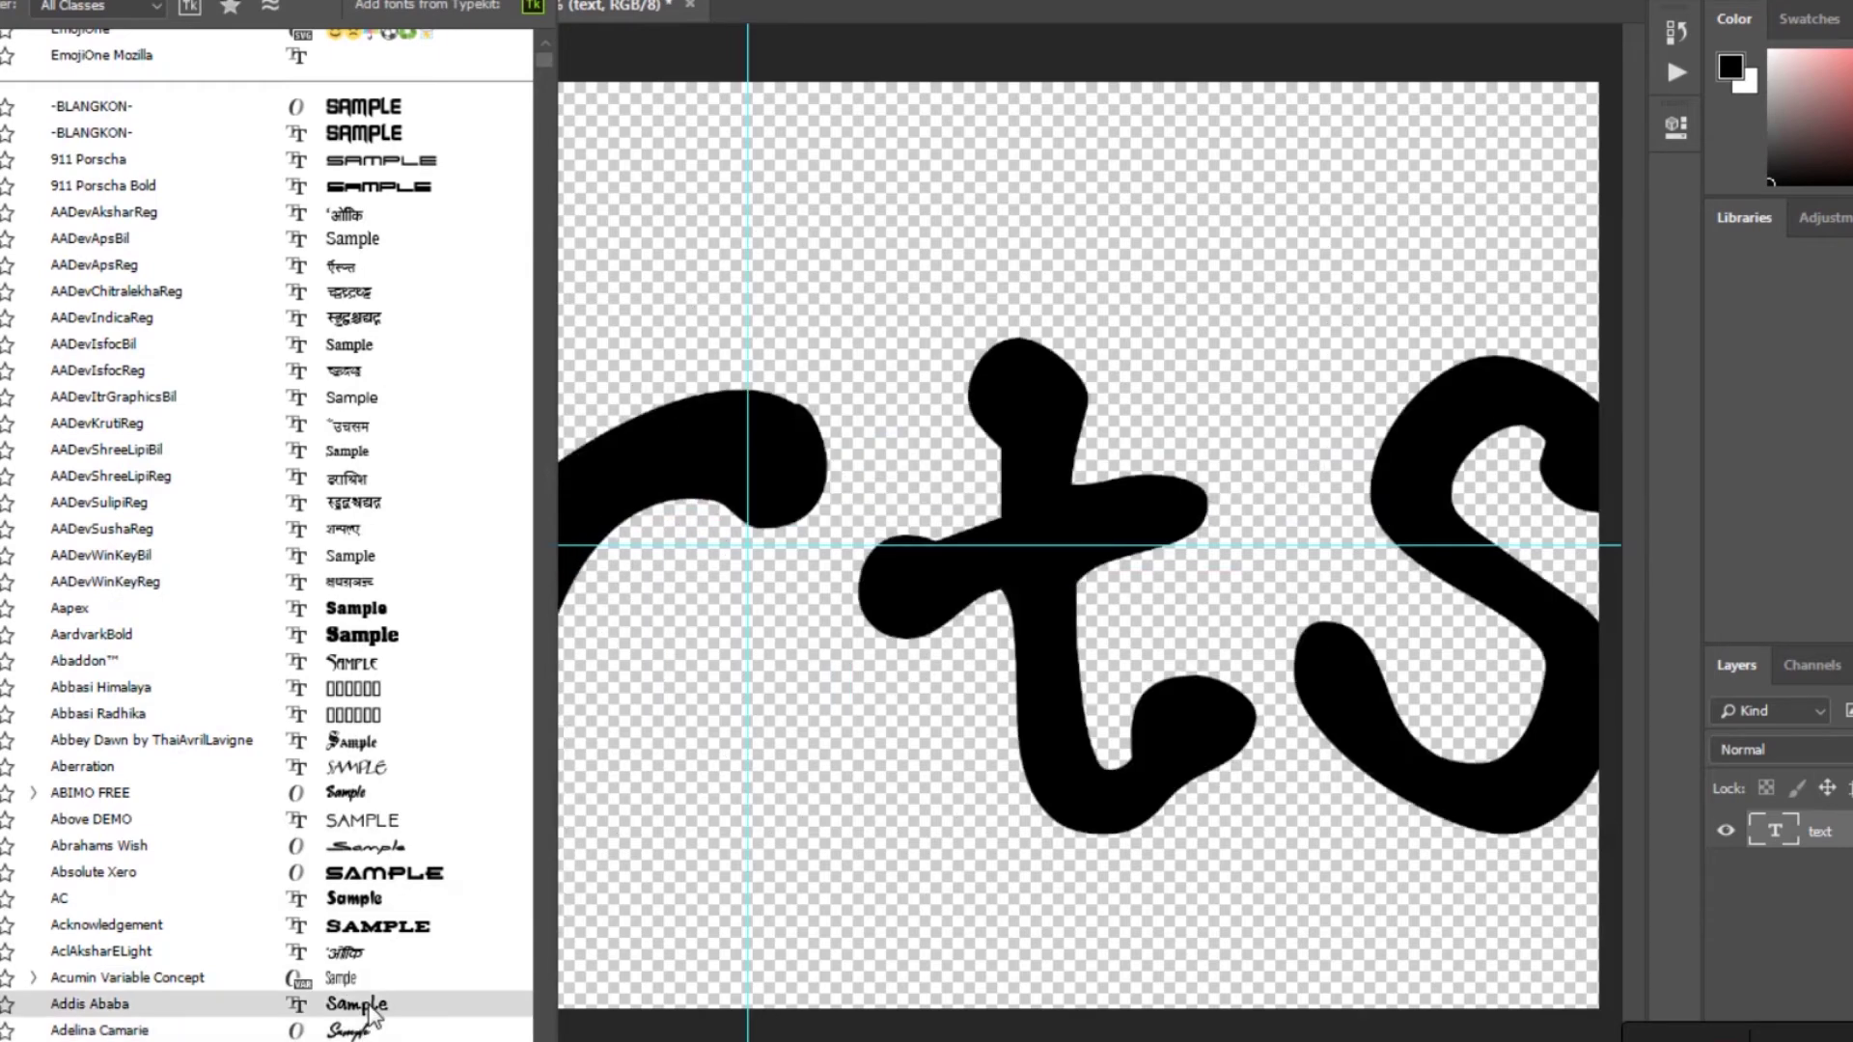
{"action": "scroll", "coordinate": [371, 1009], "scroll_direction": "down", "scroll_amount": 7}
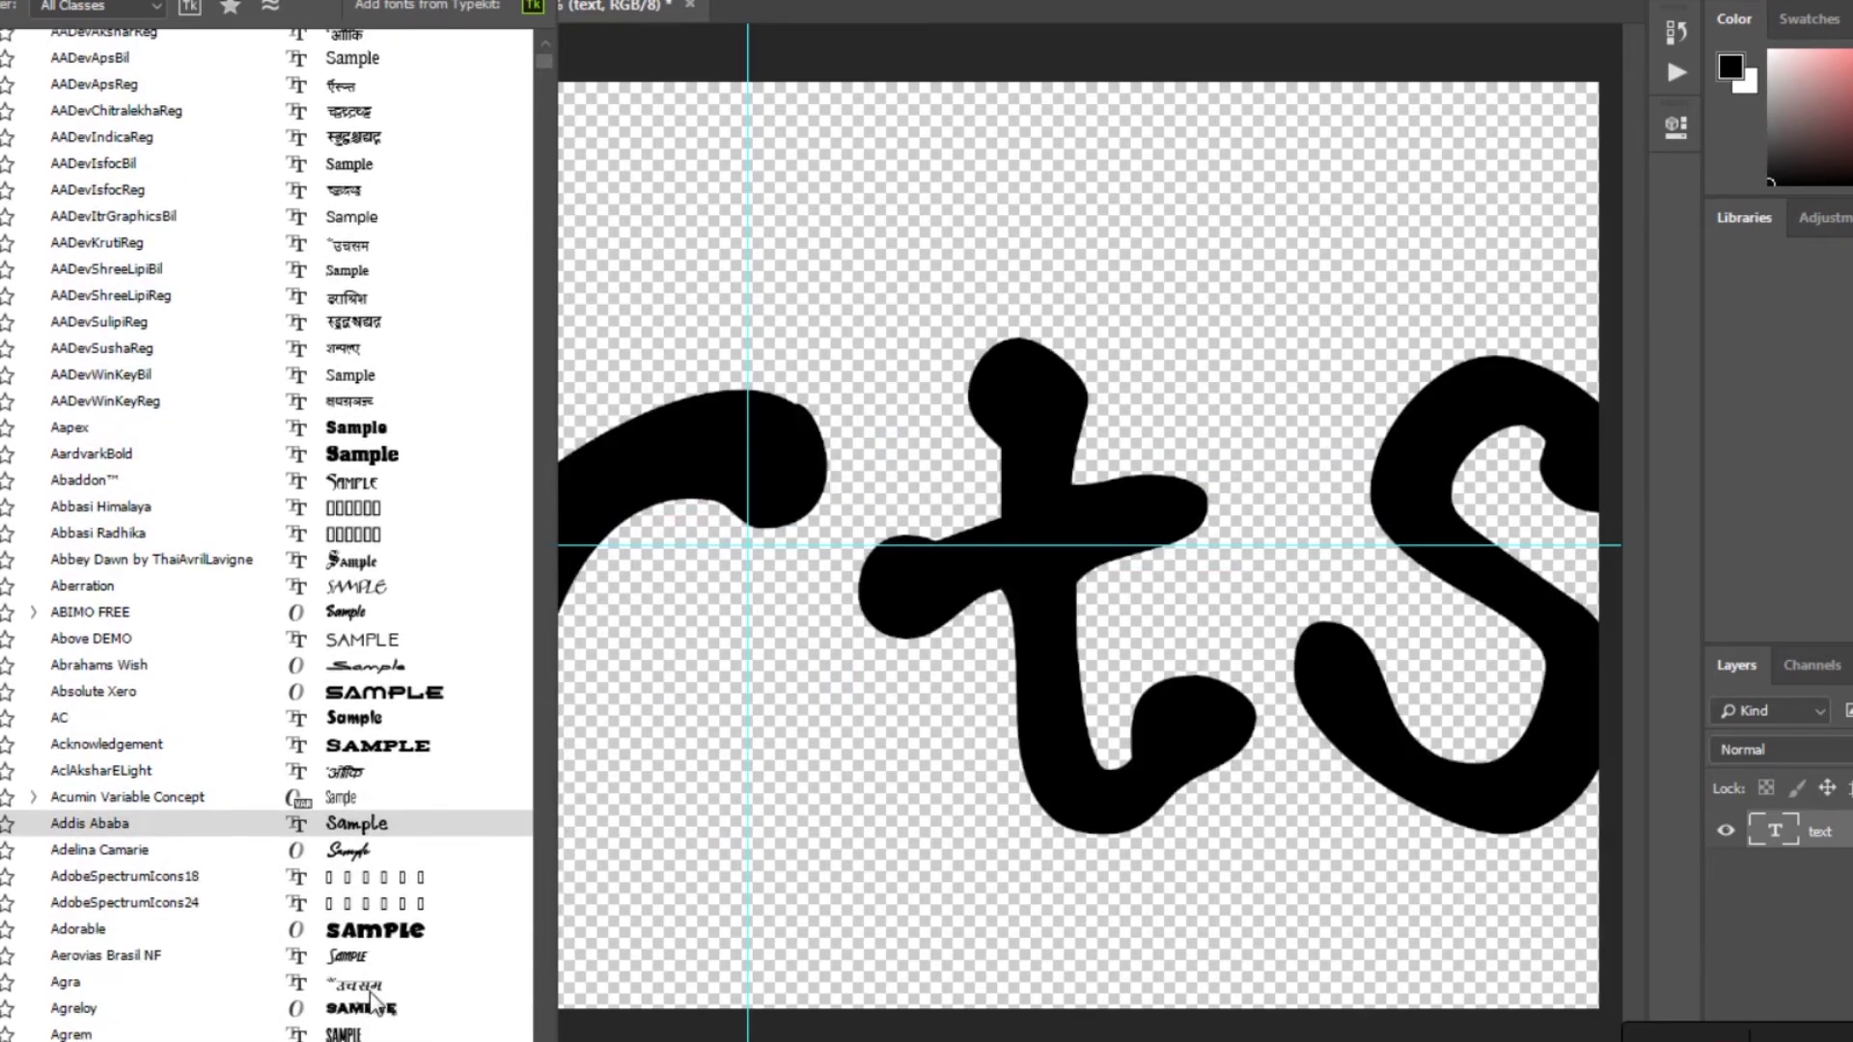
{"action": "scroll", "coordinate": [372, 989], "scroll_direction": "down", "scroll_amount": 3}
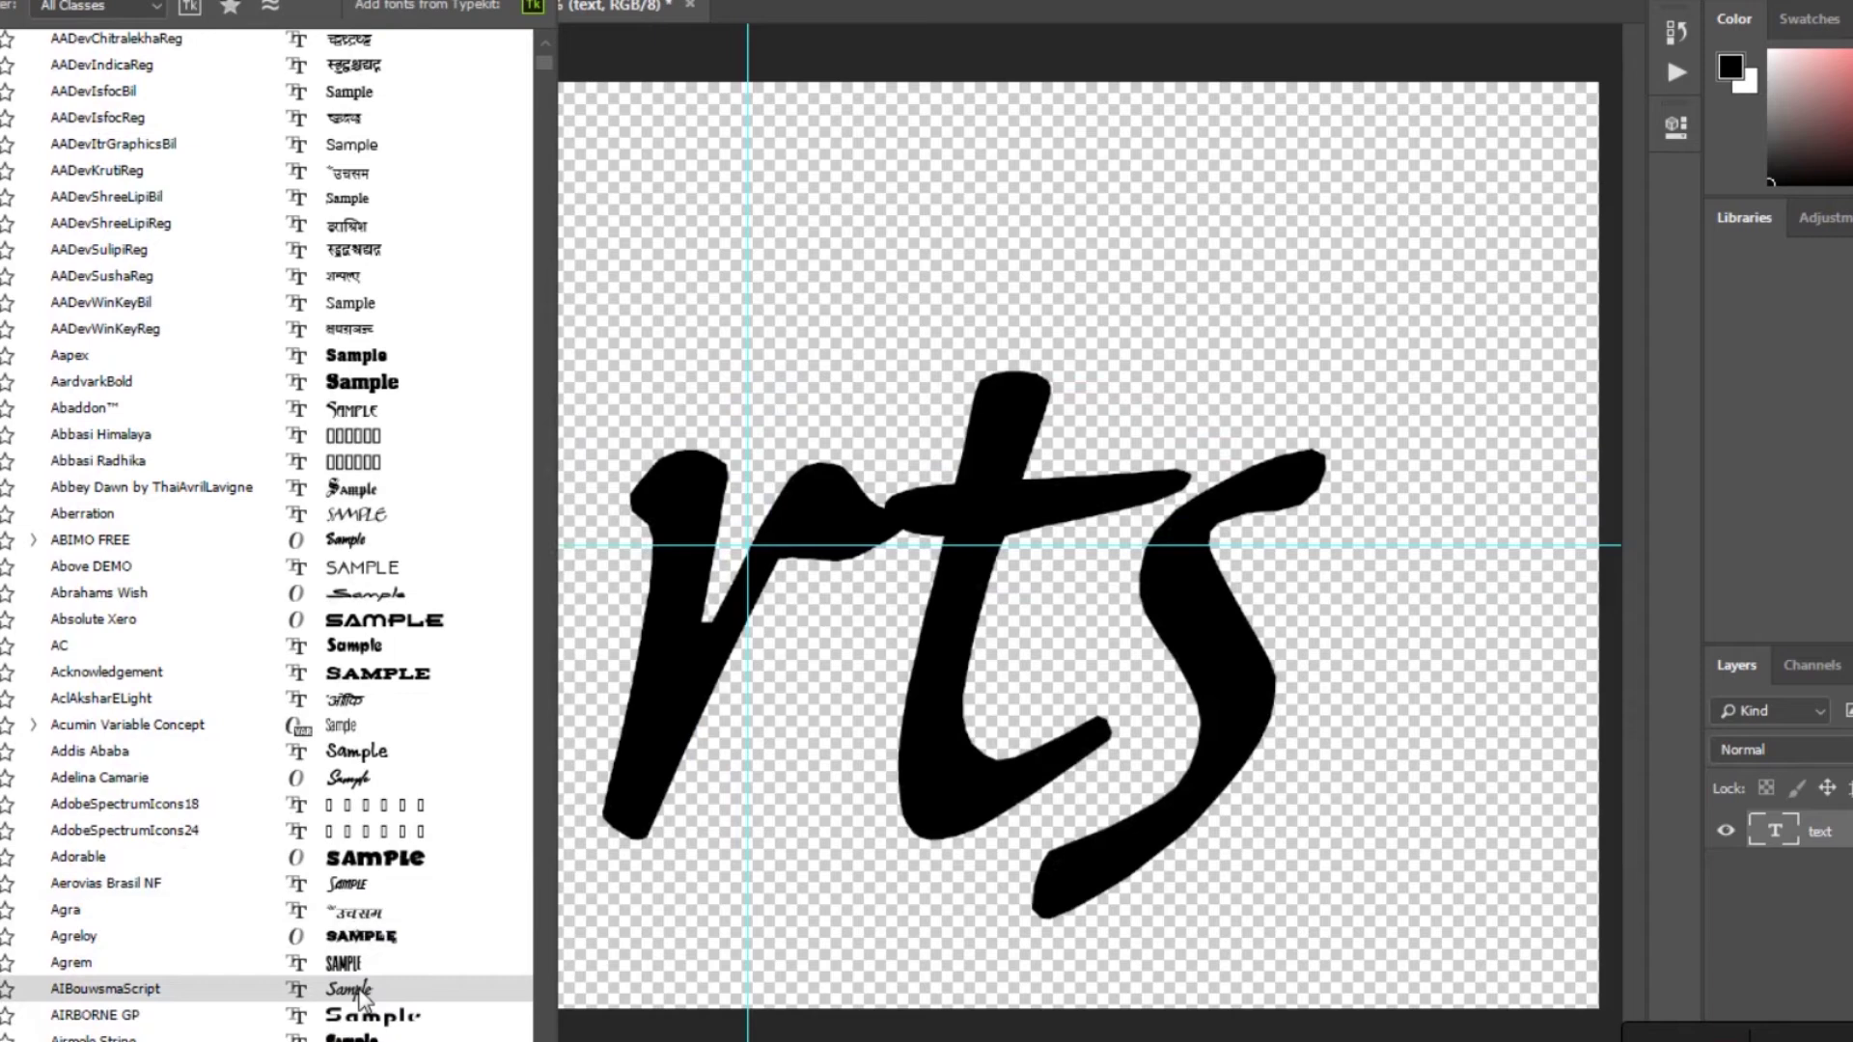
{"action": "scroll", "coordinate": [361, 999], "scroll_direction": "down", "scroll_amount": 5}
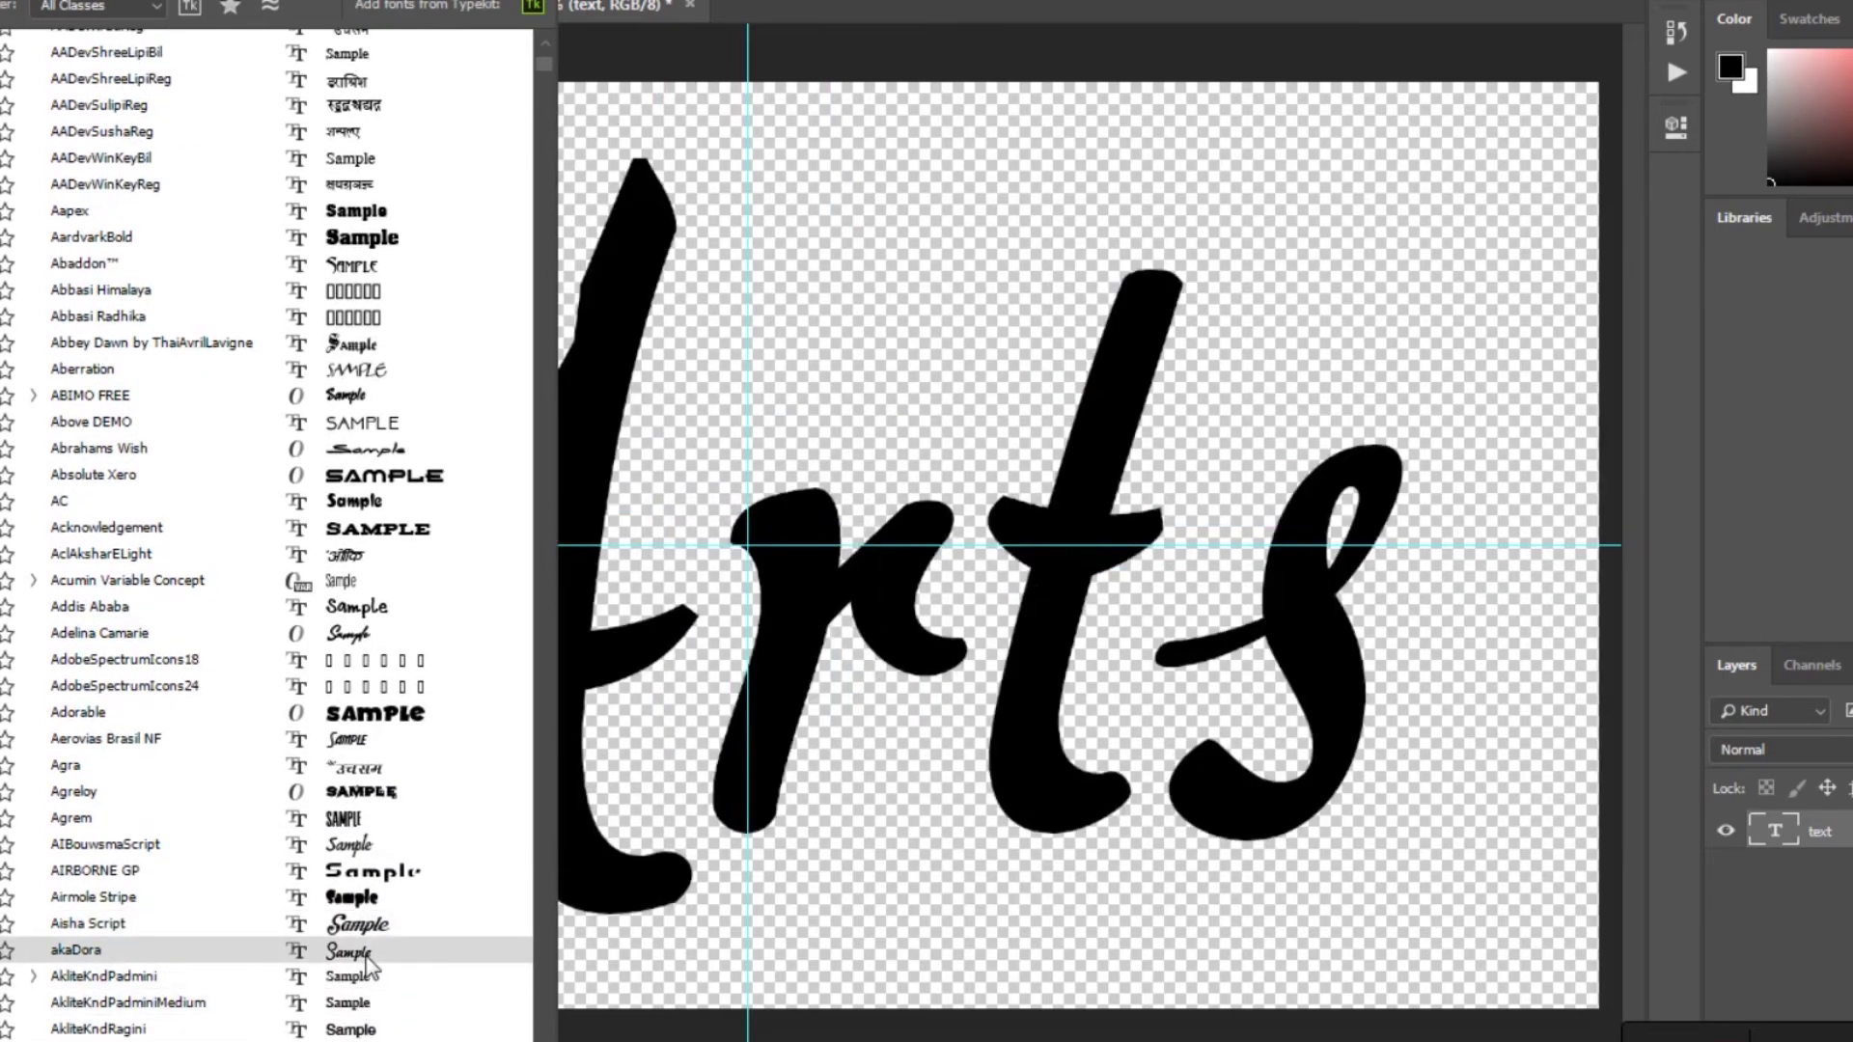
{"action": "scroll", "coordinate": [367, 965], "scroll_direction": "down", "scroll_amount": 5}
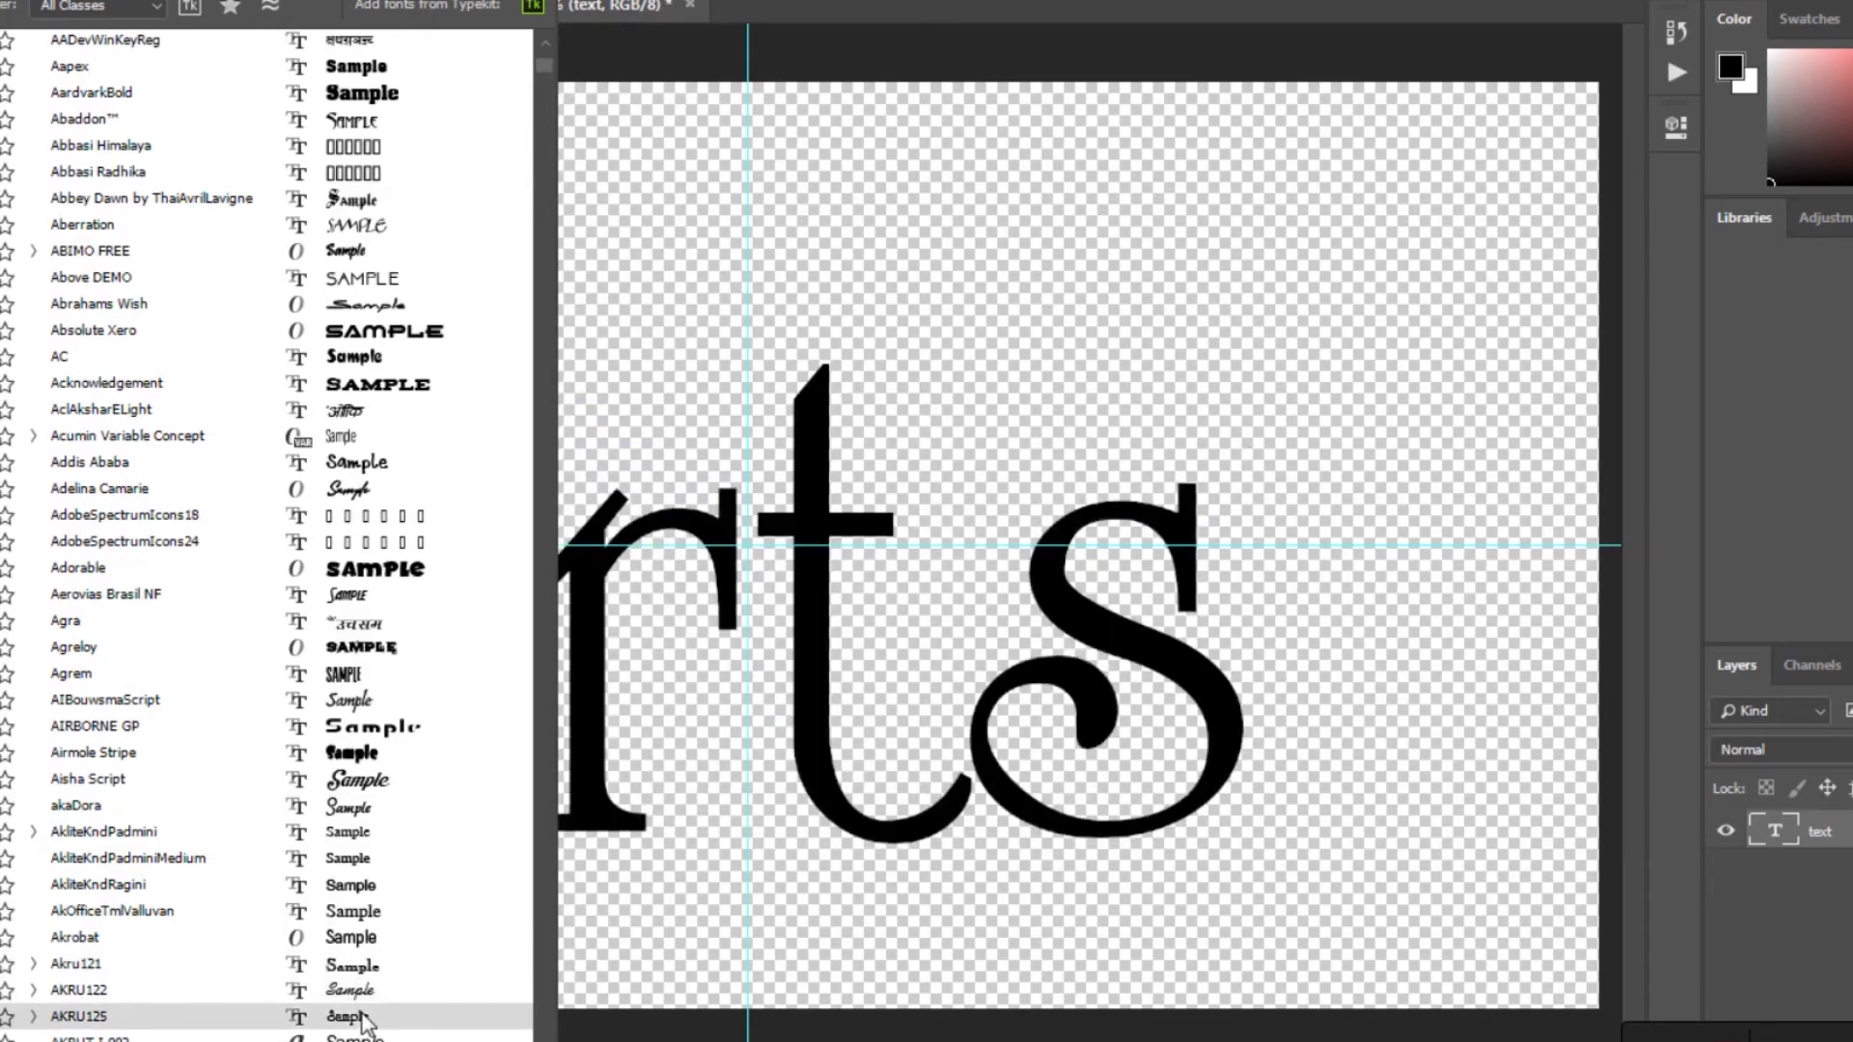
{"action": "left_click", "coordinate": [362, 1018]}
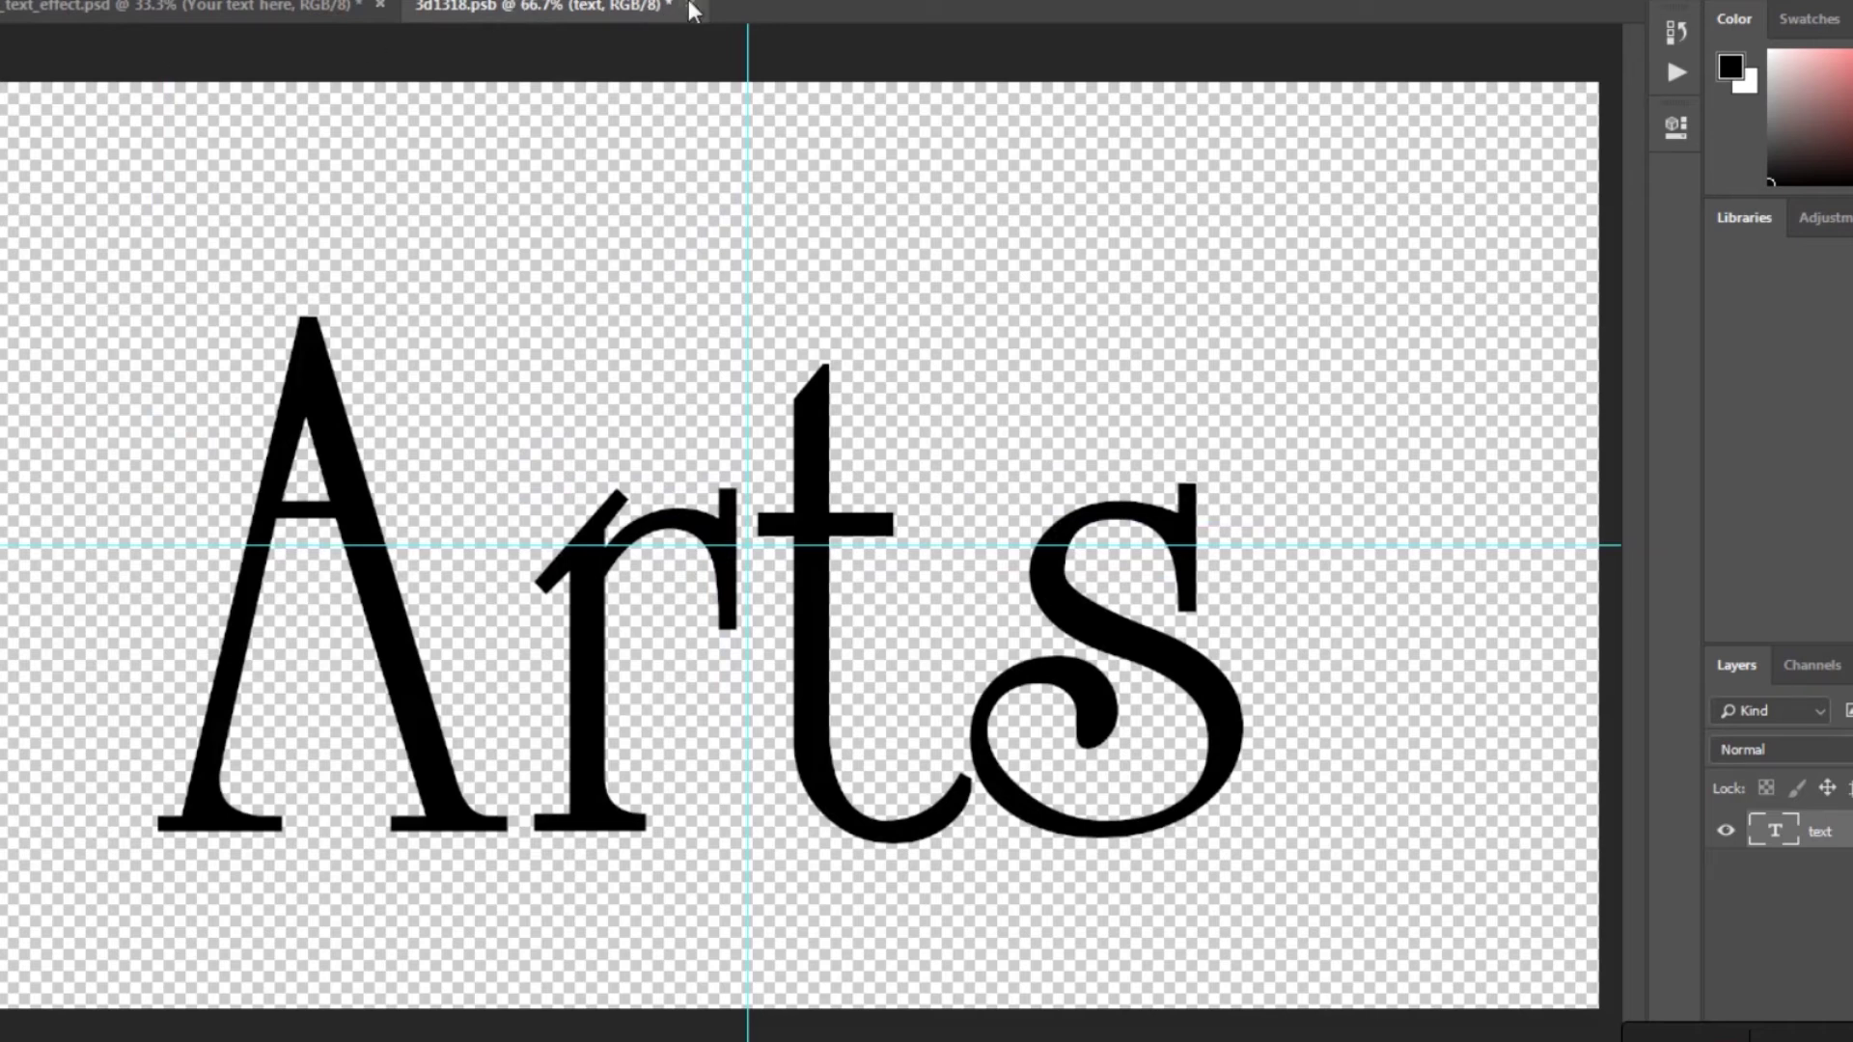
Close 3d1318.psb with its changes saved, and crop the template's transparent canvas closely around the metallic Arts text
{"action": "left_click", "coordinate": [693, 7]}
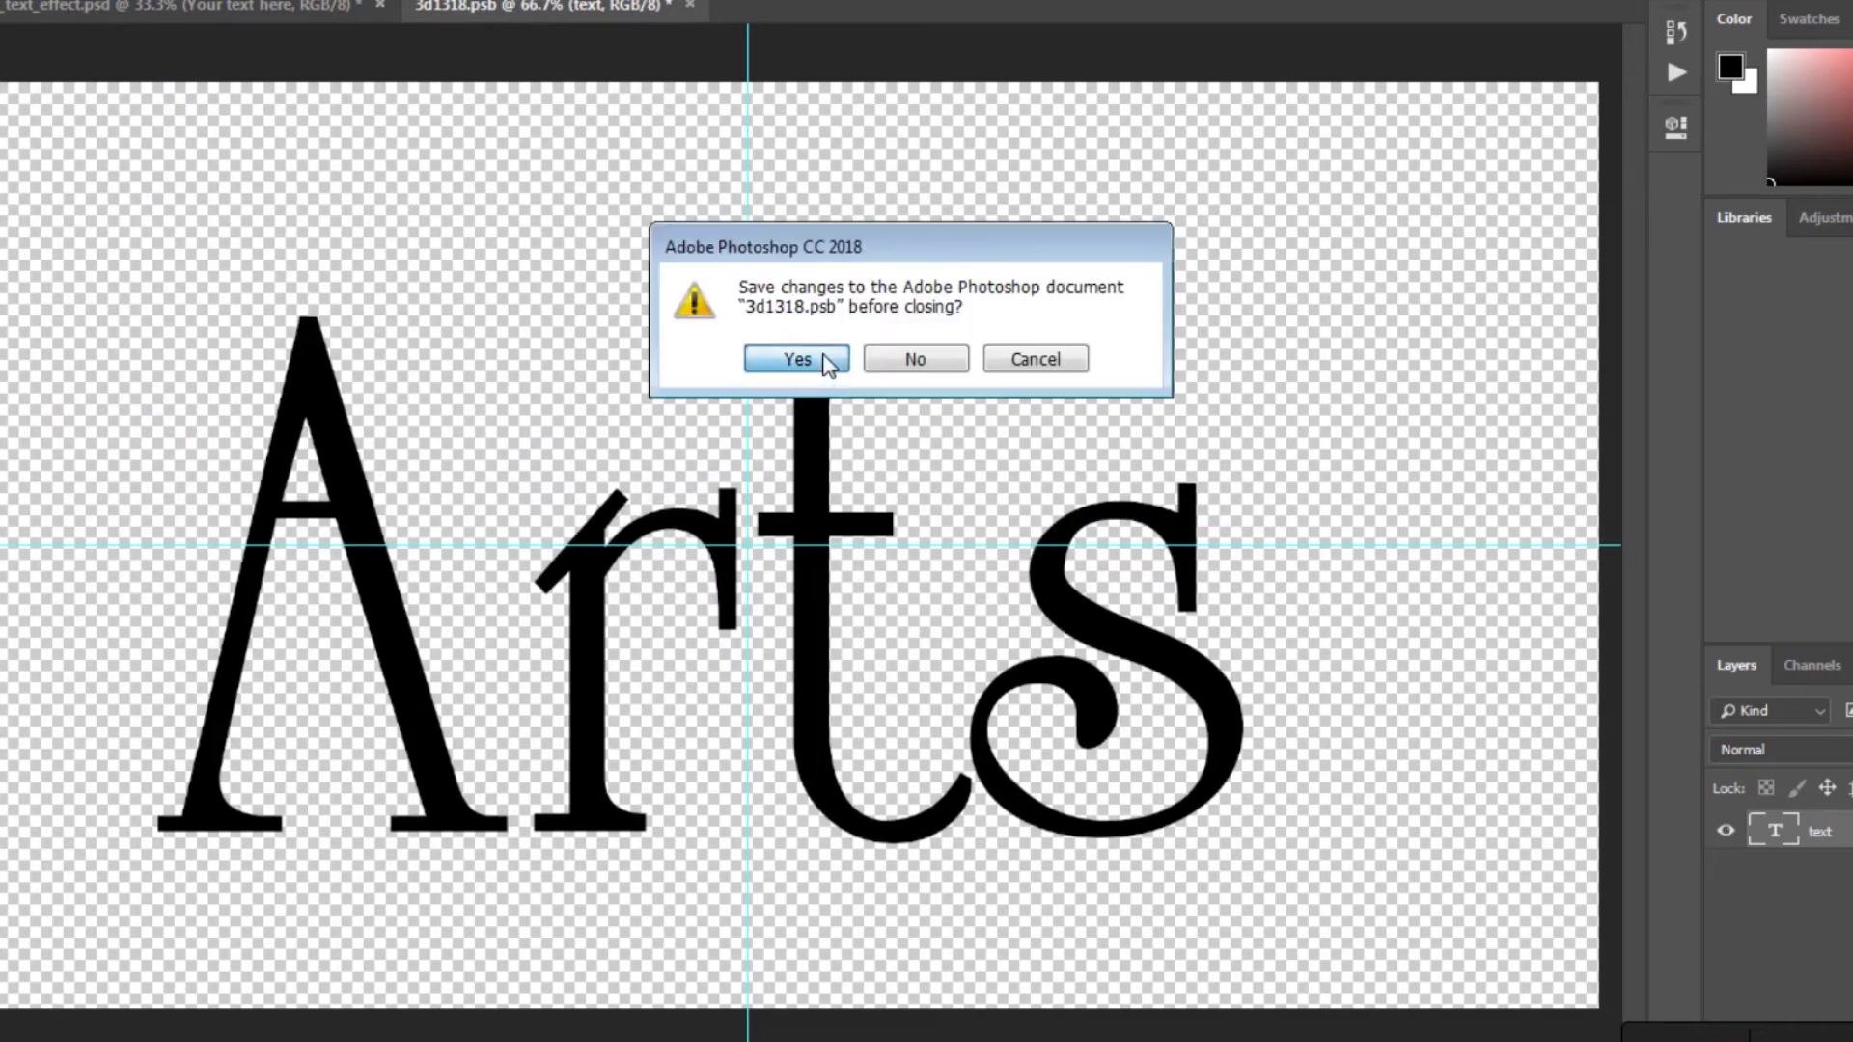
{"action": "left_click", "coordinate": [822, 359]}
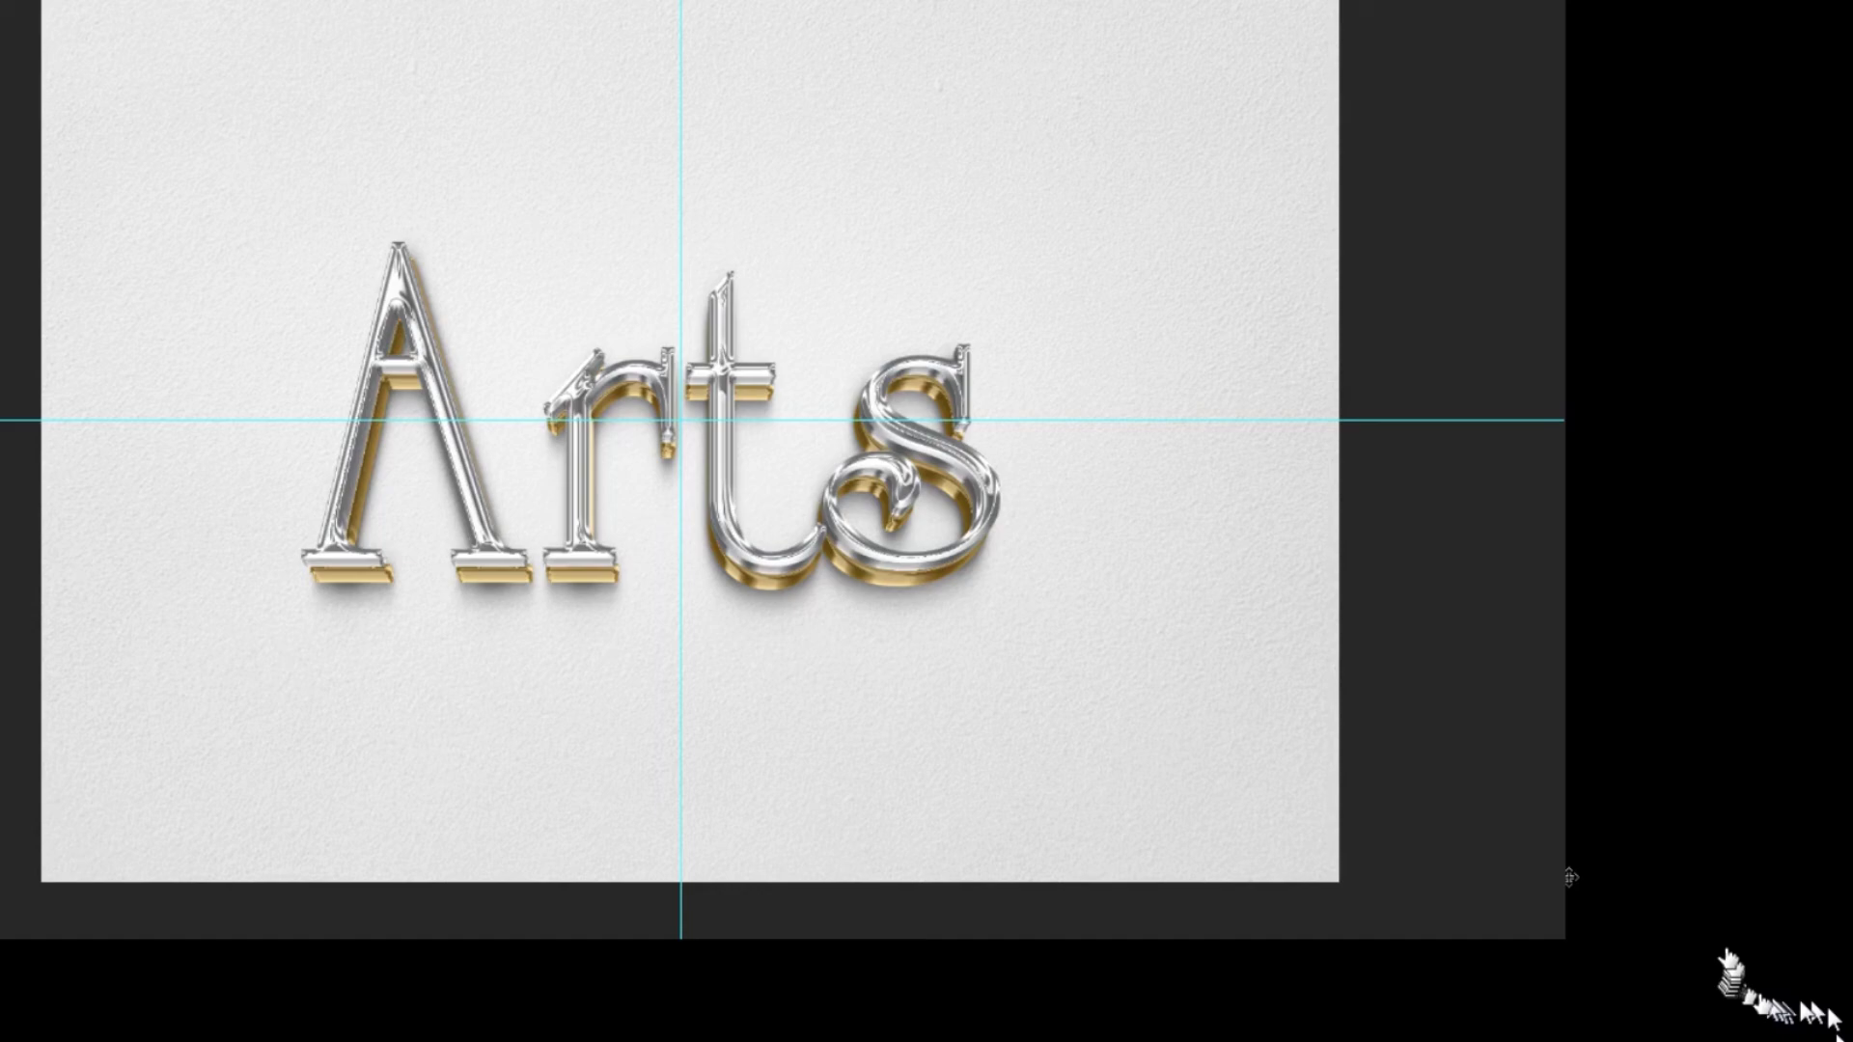
{"action": "key", "text": "c"}
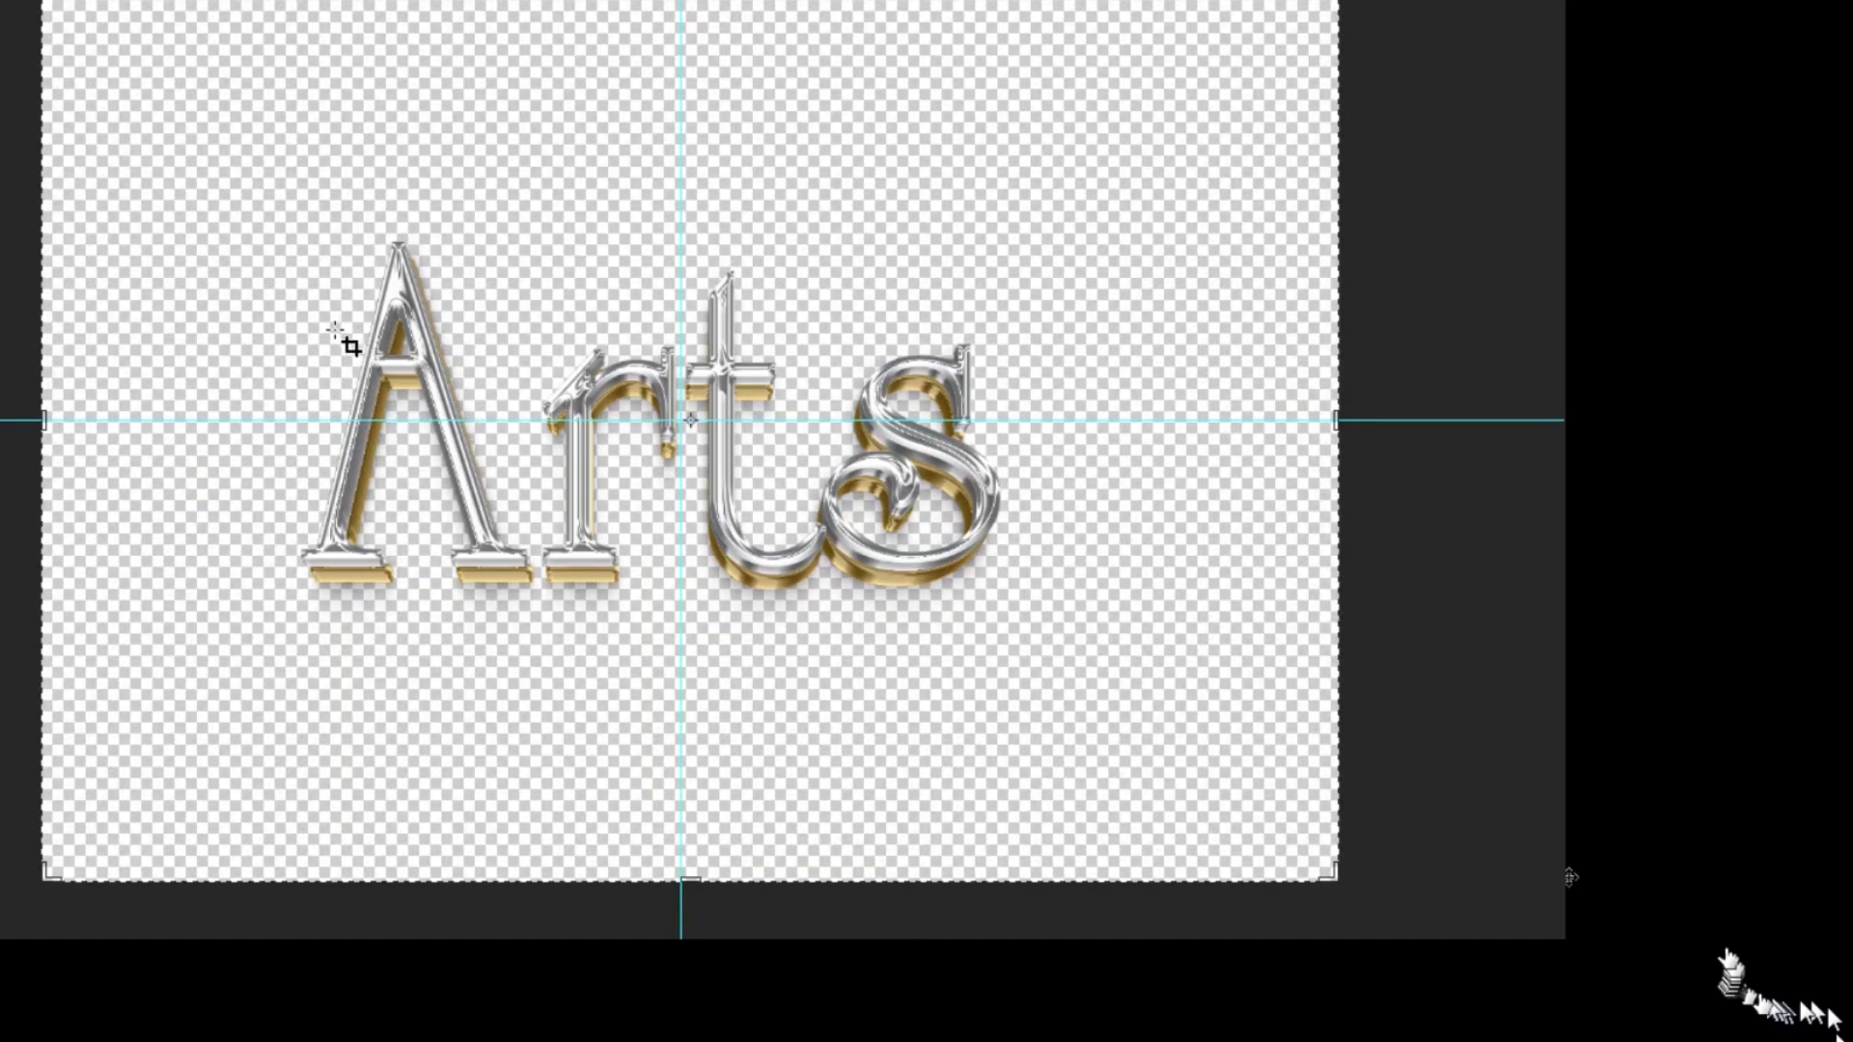
{"action": "mouse_move", "coordinate": [334, 332]}
{"action": "left_mouse_down"}
{"action": "mouse_move", "coordinate": [324, 396]}
{"action": "mouse_move", "coordinate": [1017, 755]}
{"action": "mouse_move", "coordinate": [1087, 772]}
{"action": "left_mouse_up"}
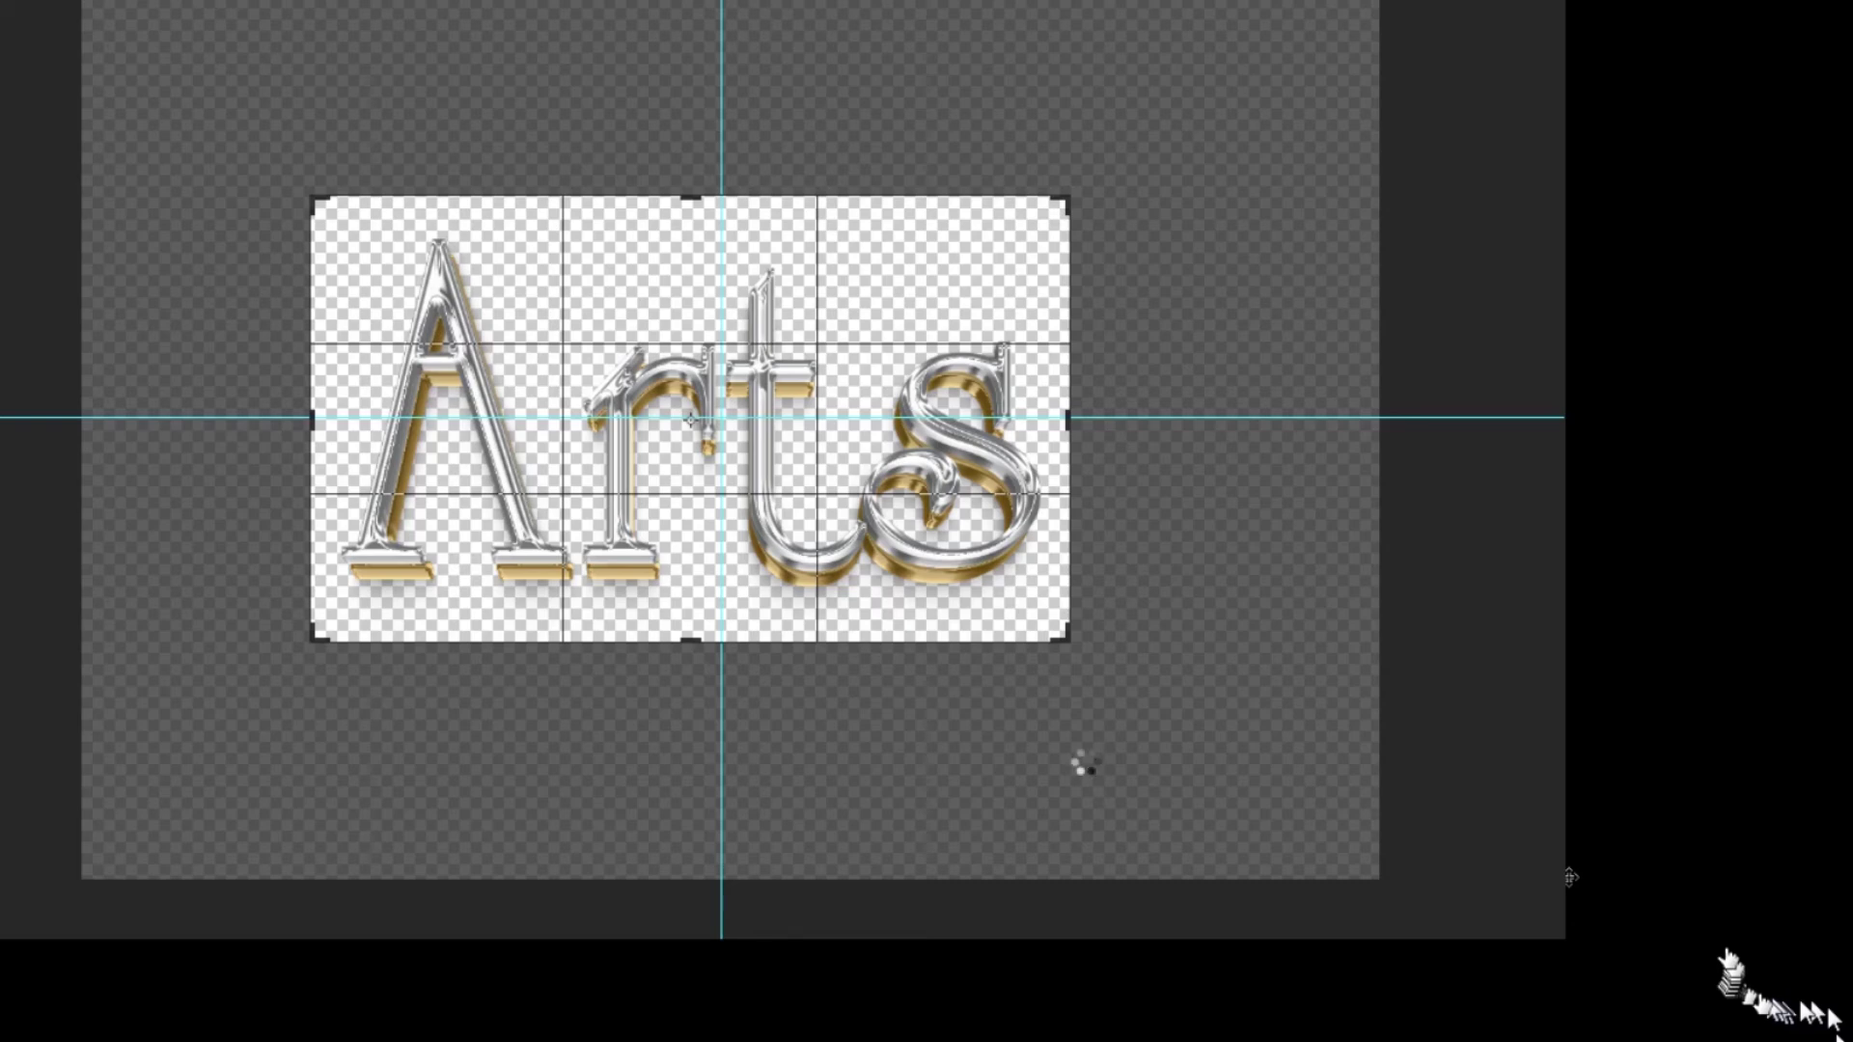
Save the cropped Arts text effect as a PNG copy named 3d_style_unit_text_effect on the desktop
{"action": "key", "text": "ctrl+shift+s"}
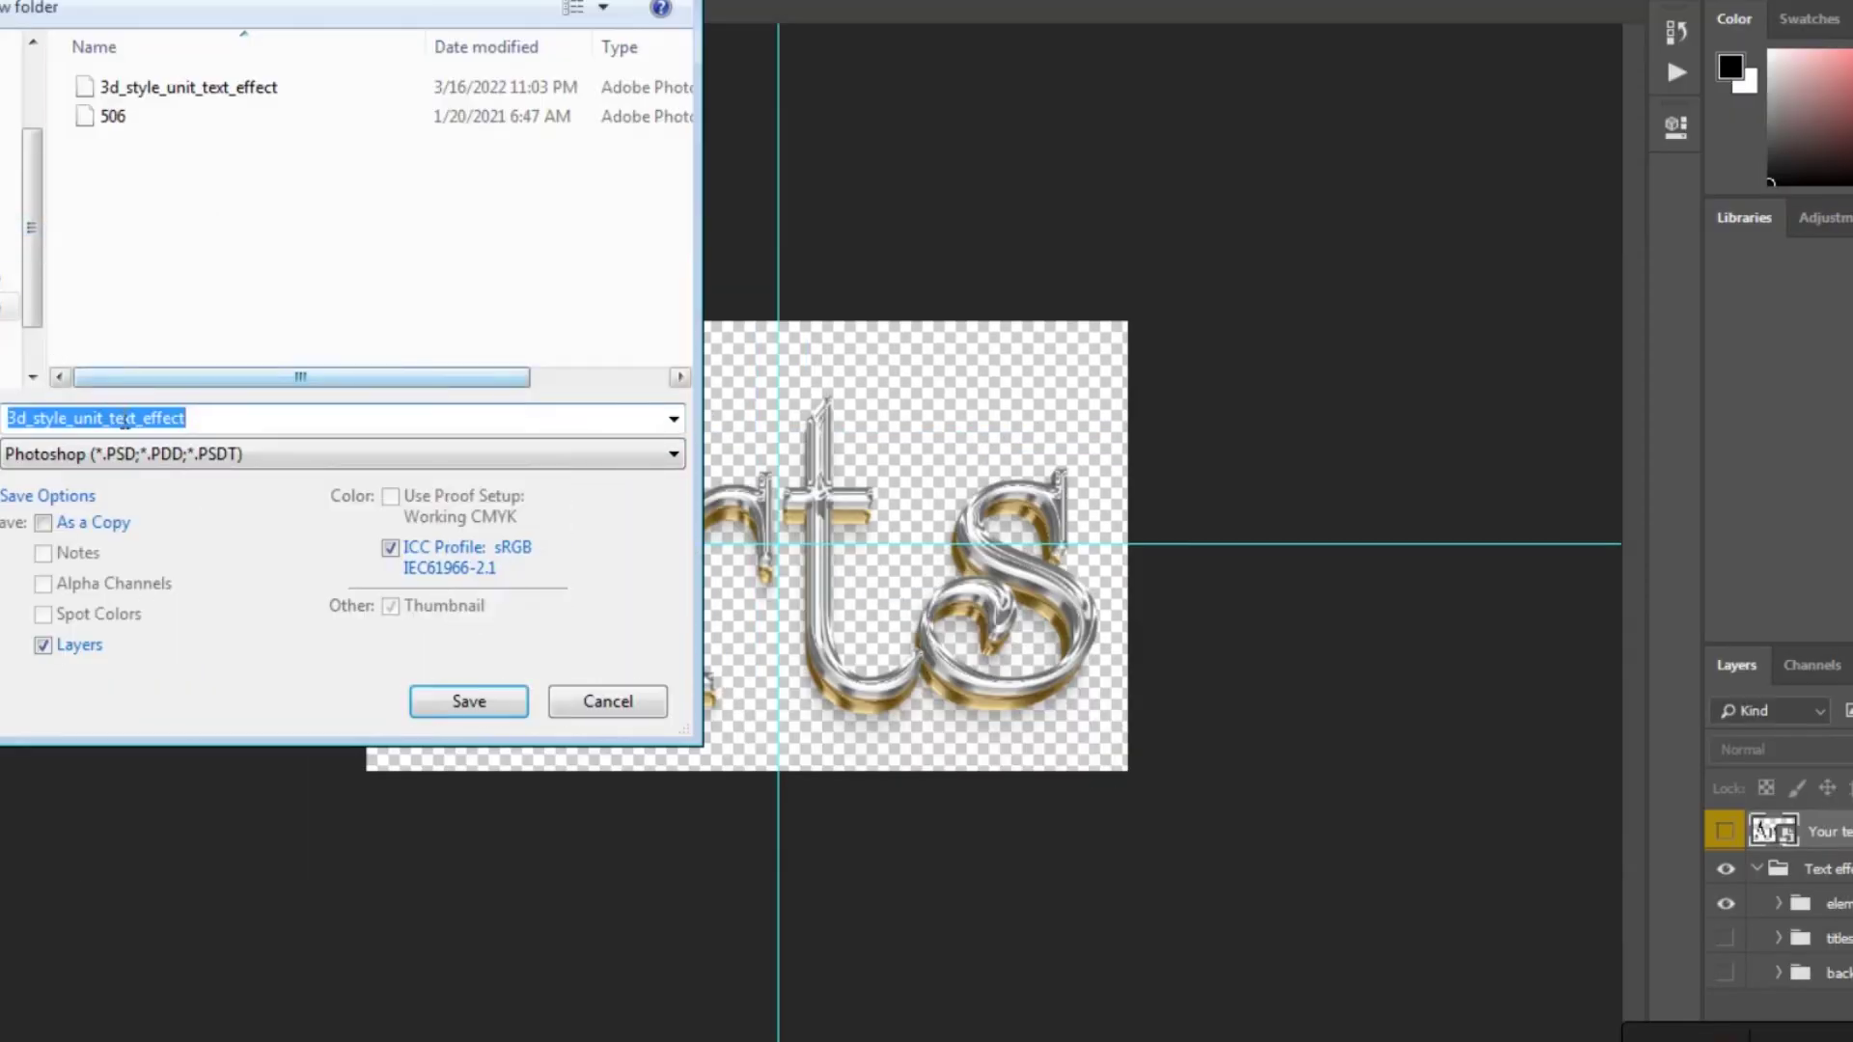
{"action": "left_click", "coordinate": [138, 456]}
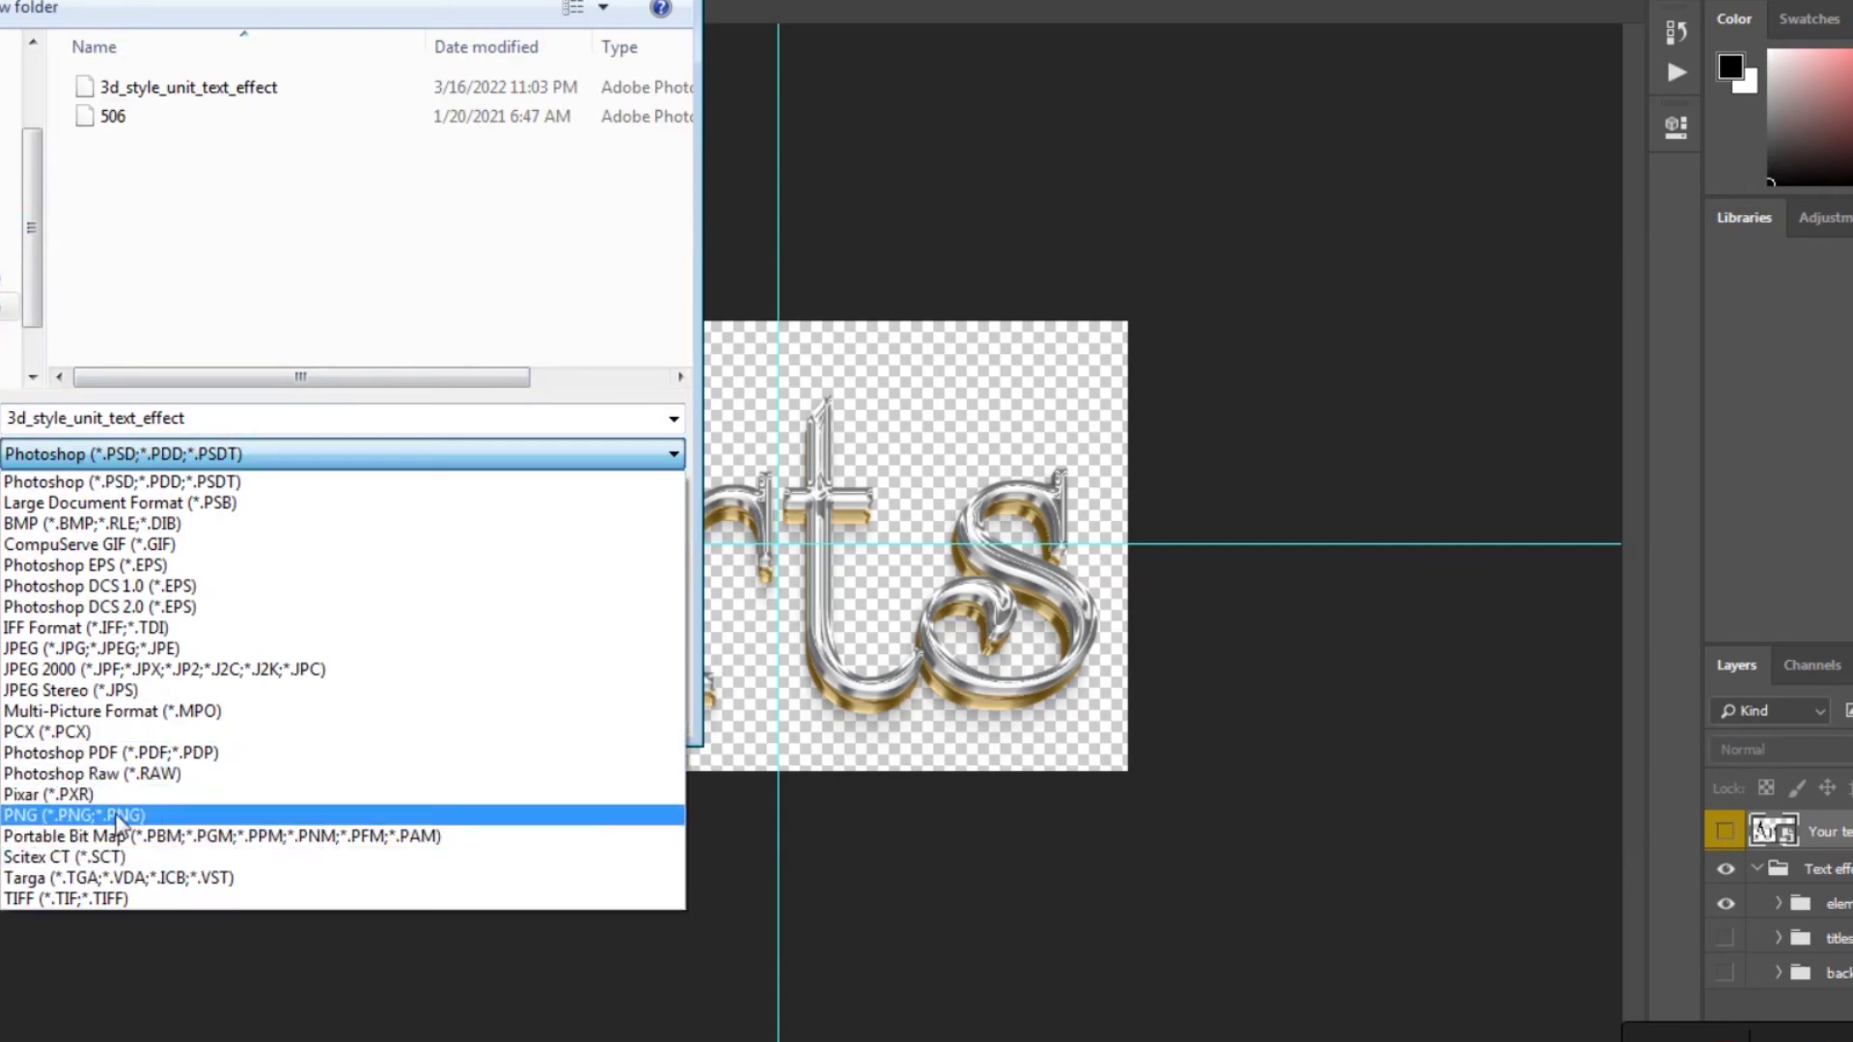
{"action": "left_click", "coordinate": [135, 815]}
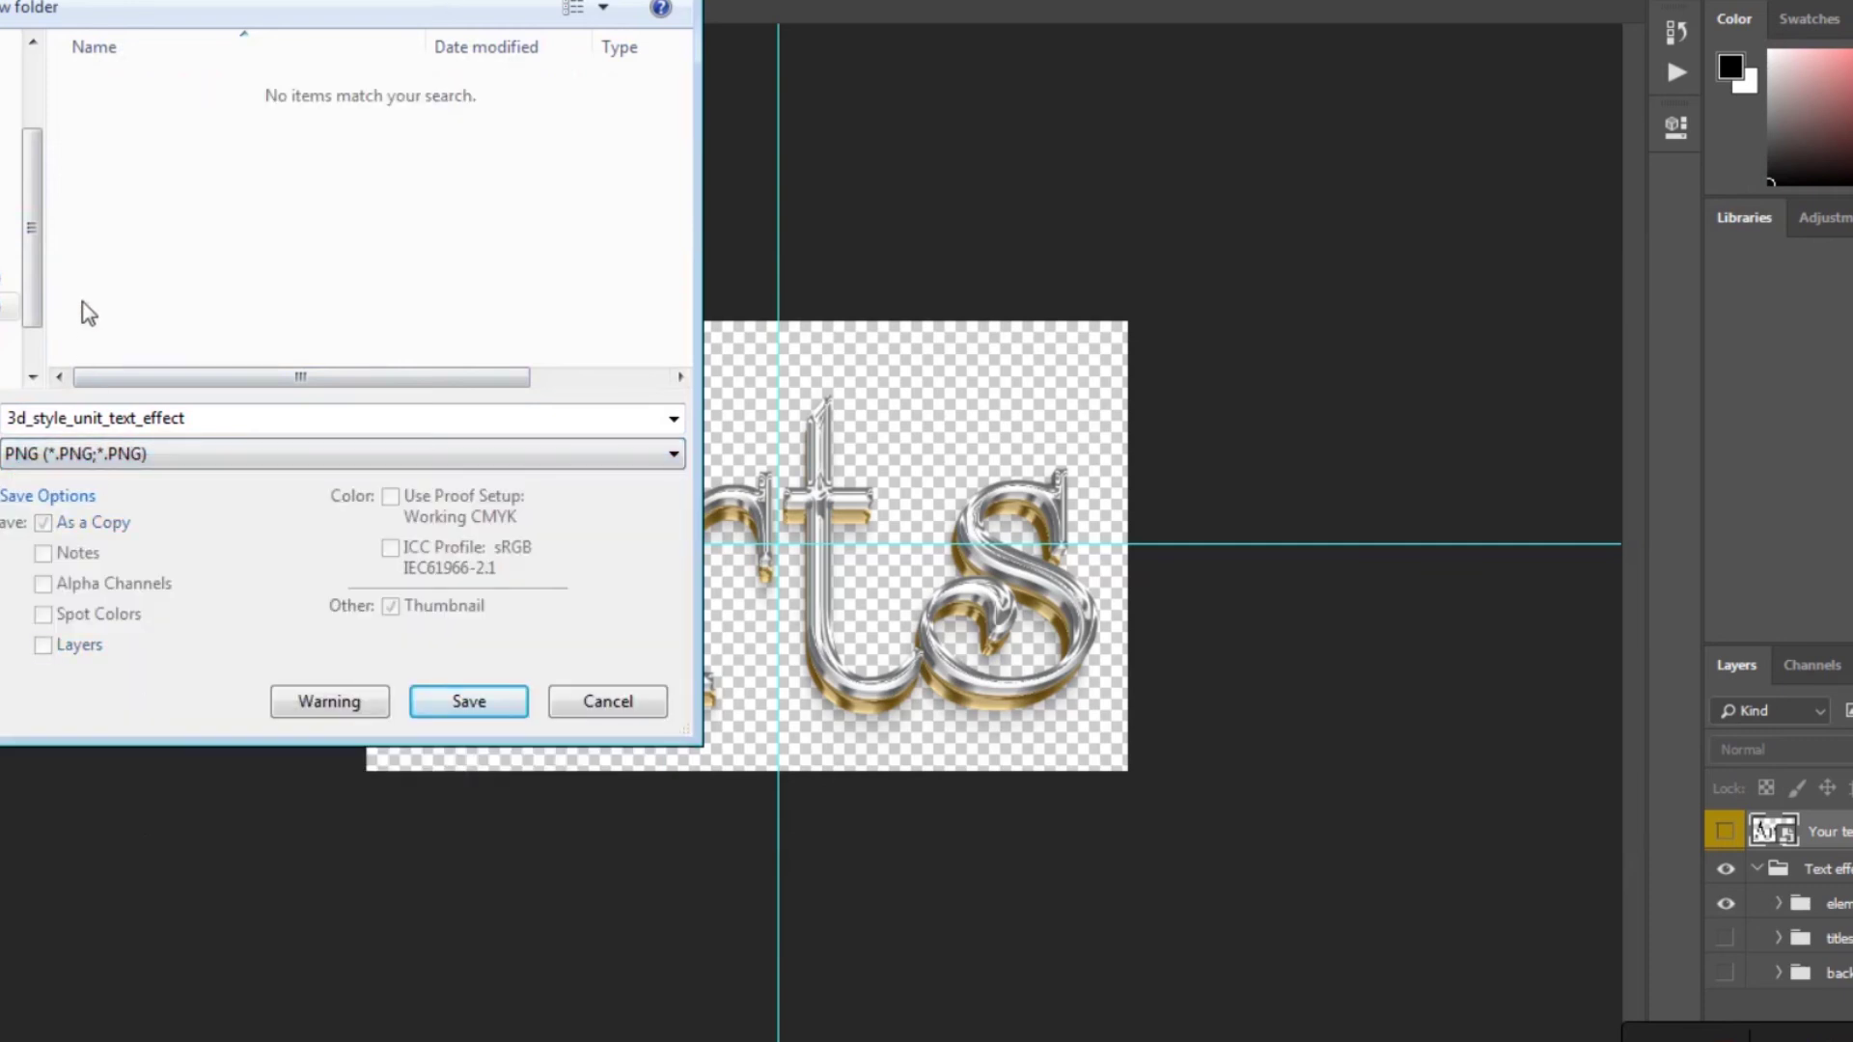
{"action": "left_click_drag", "start_coordinate": [32, 195], "coordinate": [35, 87]}
{"action": "left_click", "coordinate": [6, 85]}
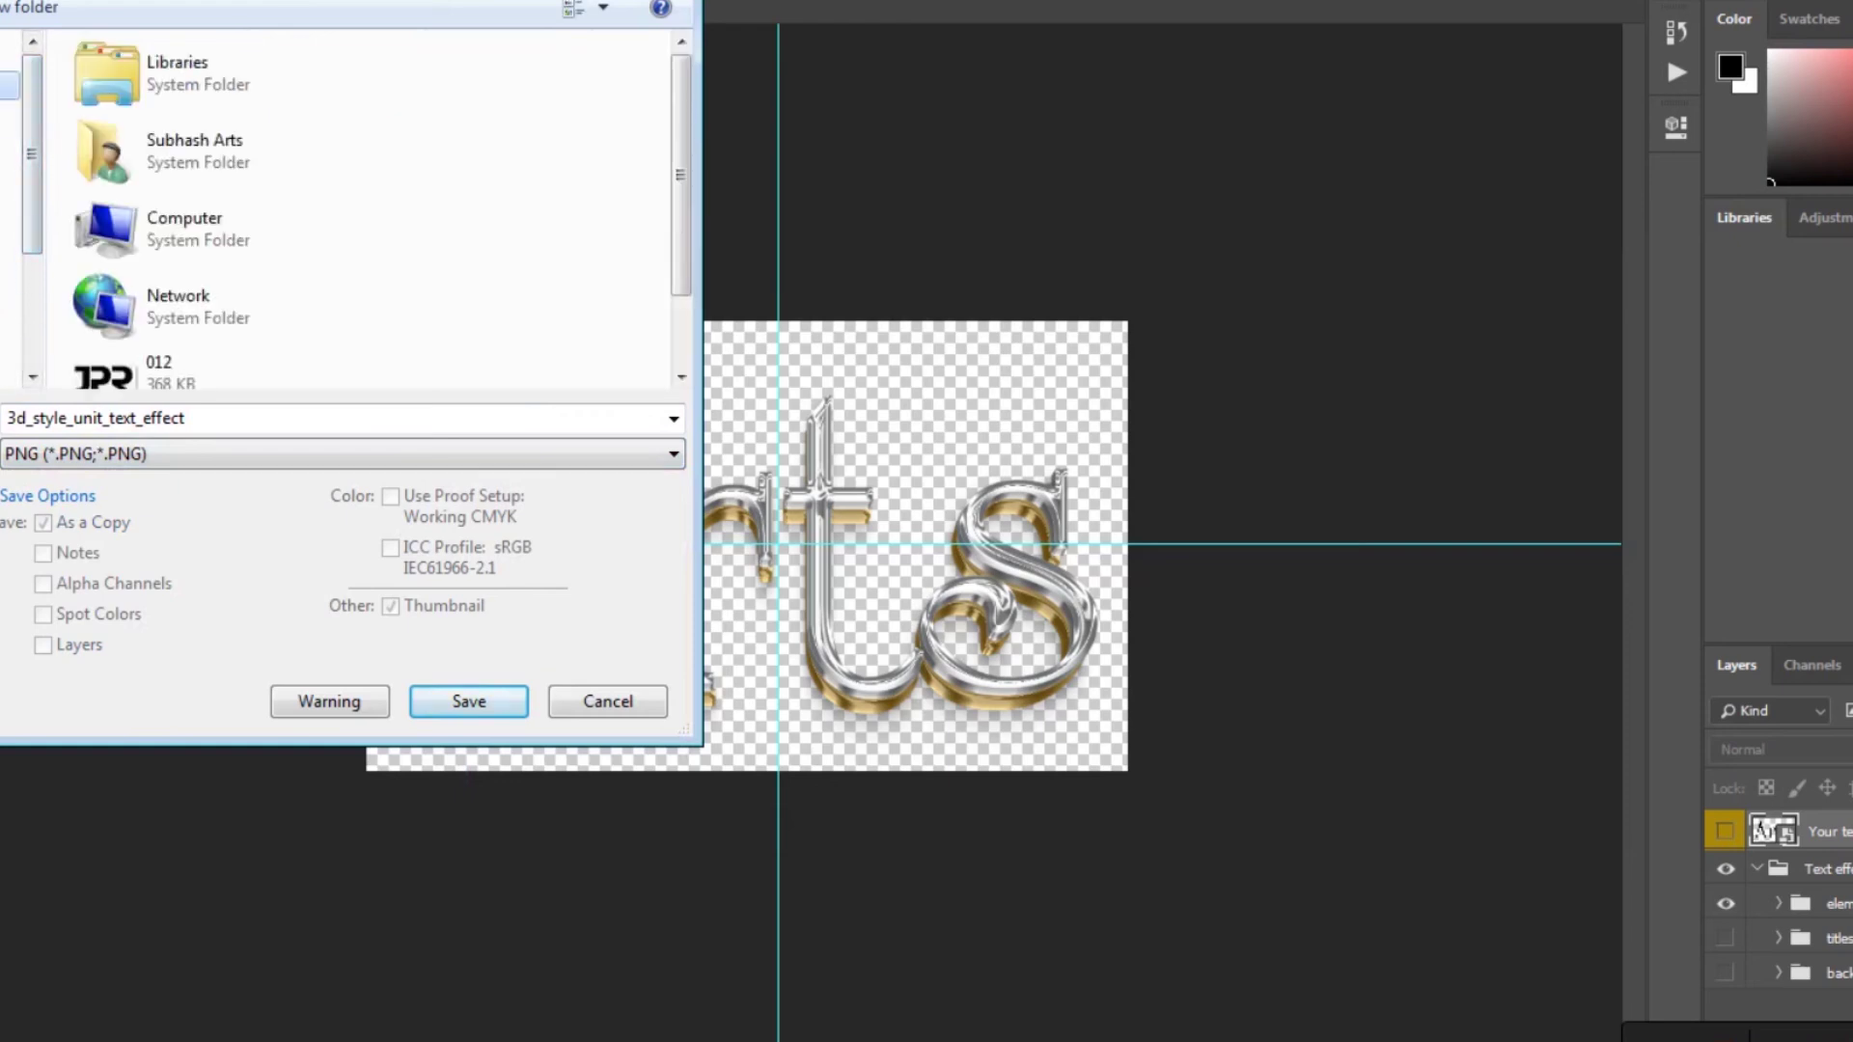
{"action": "left_click", "coordinate": [468, 706]}
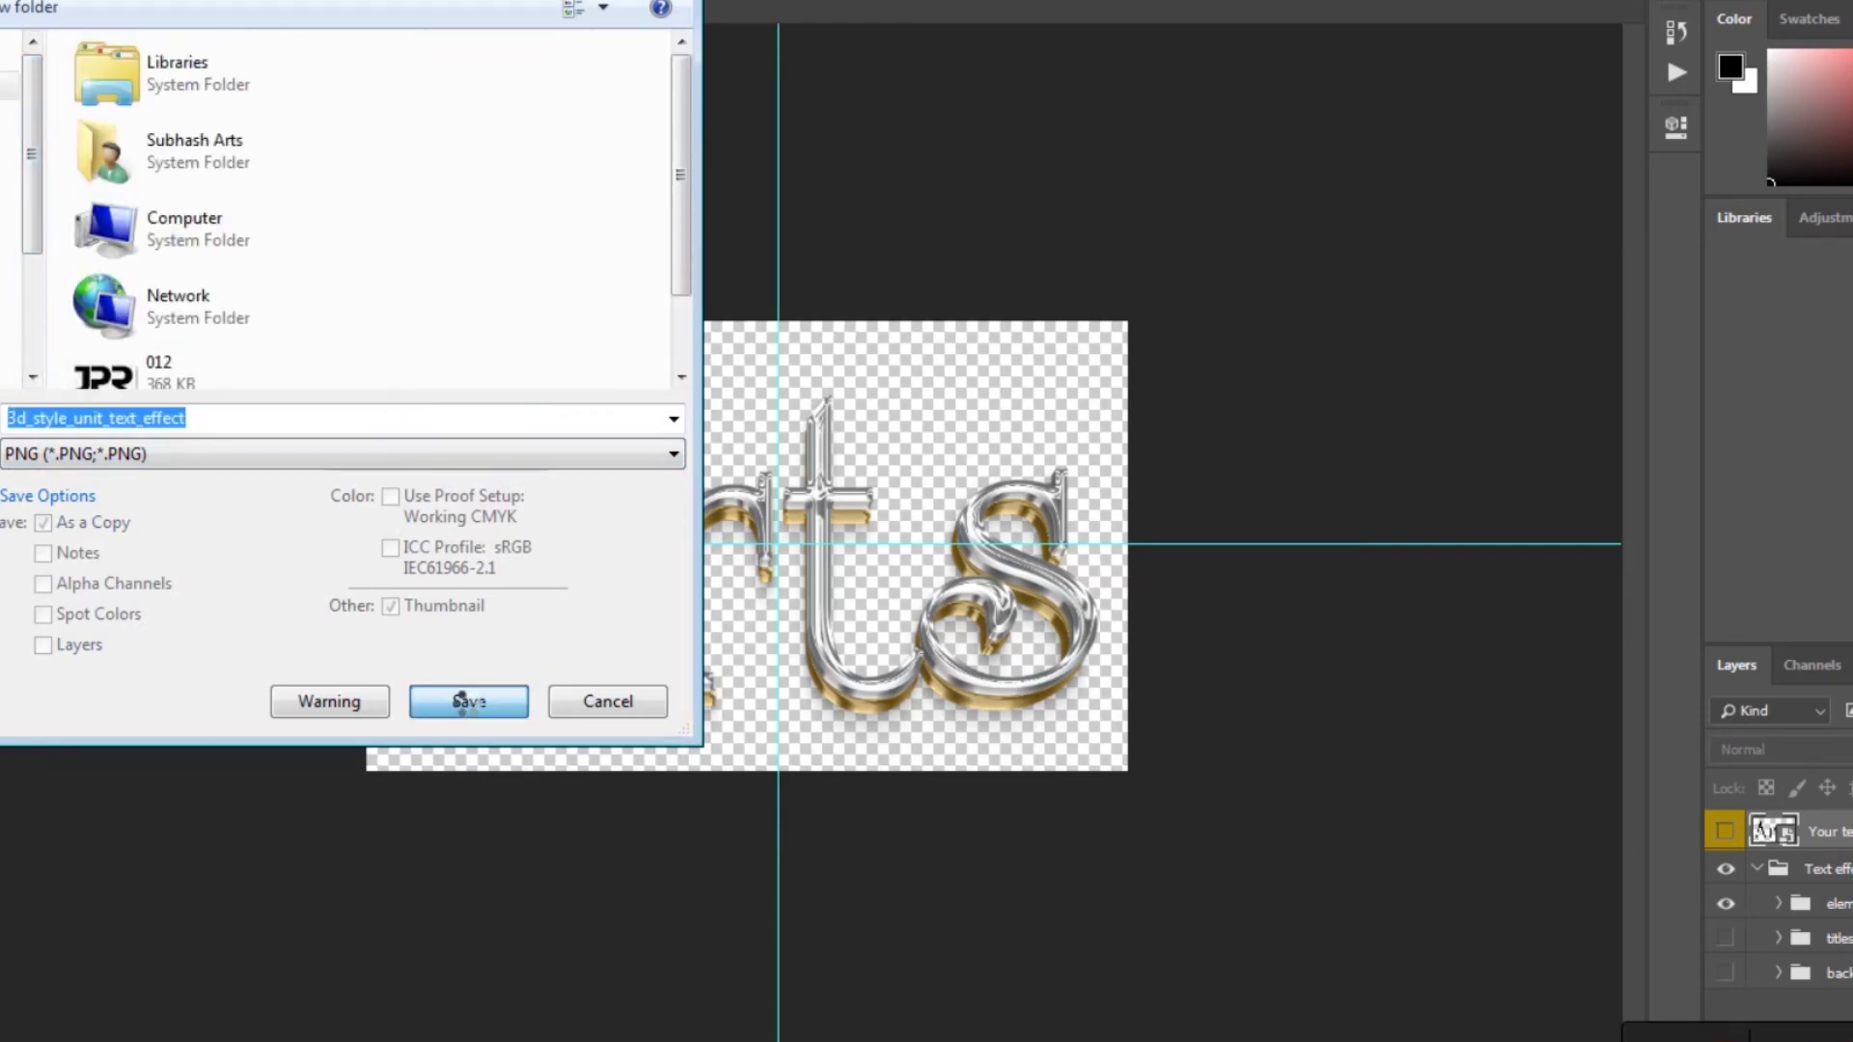